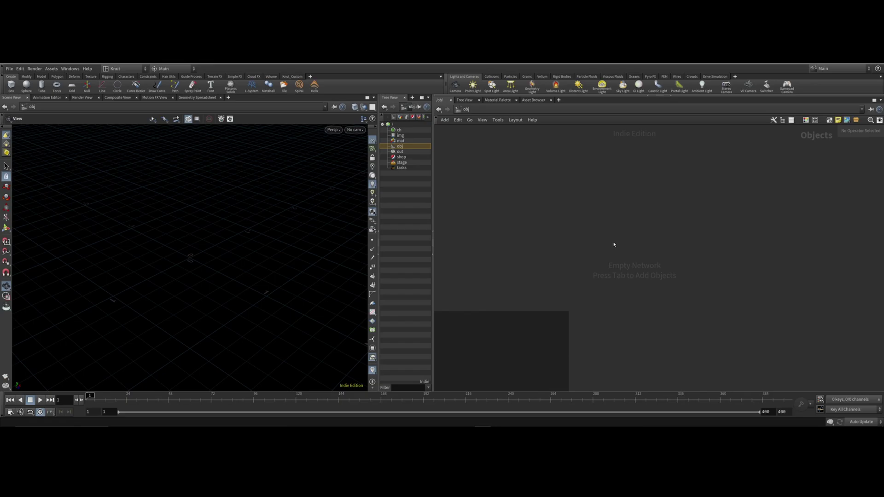
click(124, 69)
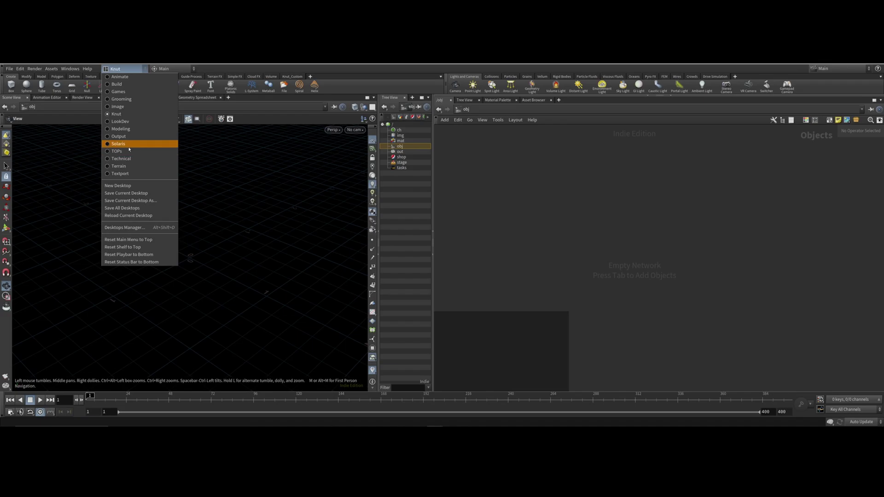
click(594, 213)
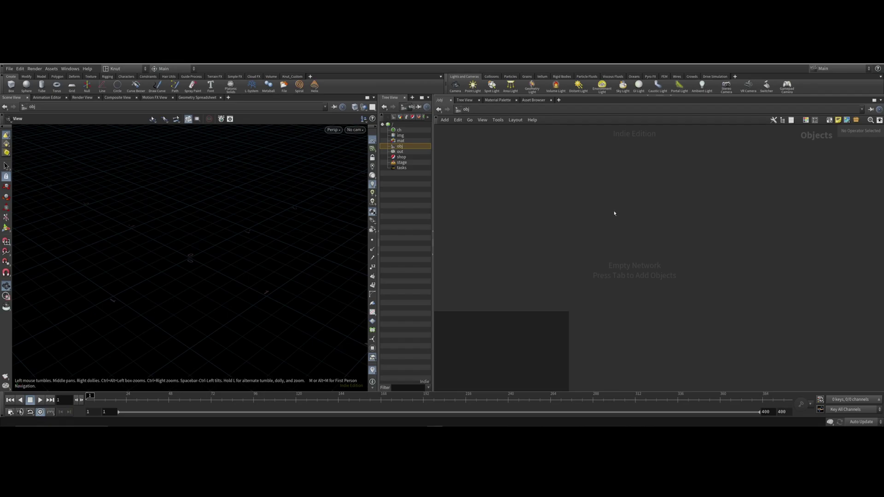
Add a Geometry node to the empty object network and rename it Frac_Sim
key(Tab)
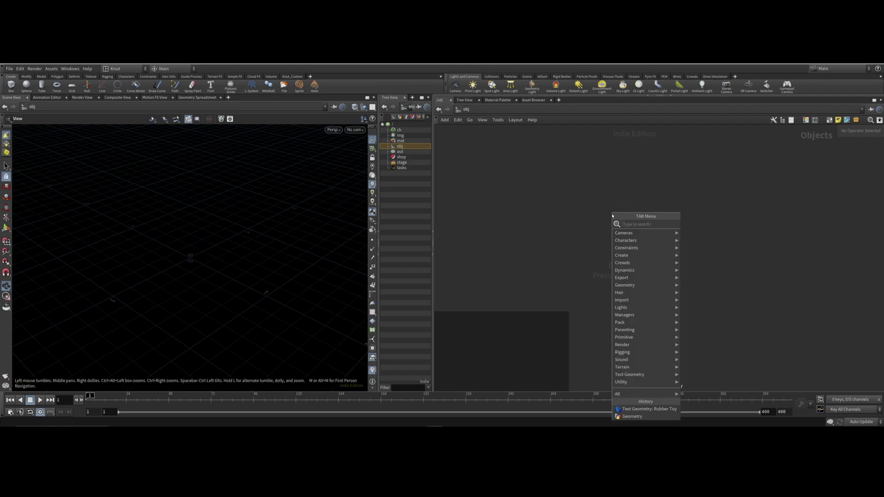
text(geo)
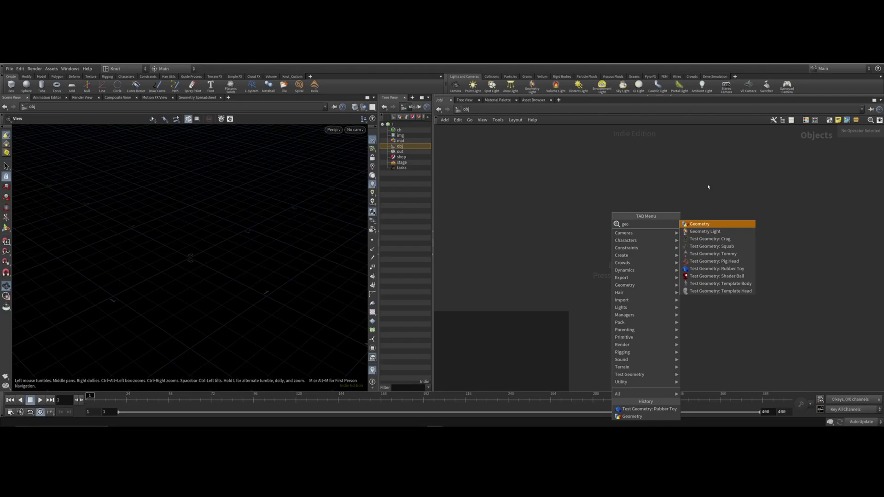
click(702, 225)
click(611, 230)
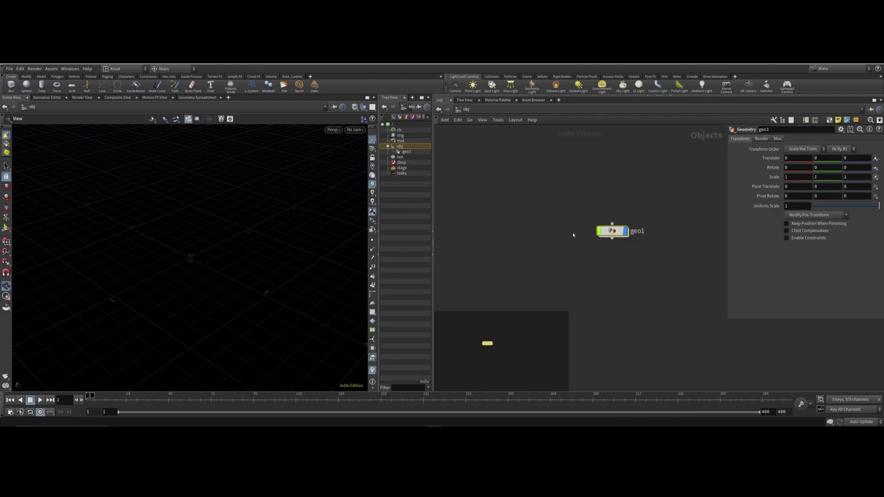
mouse_move(634, 229)
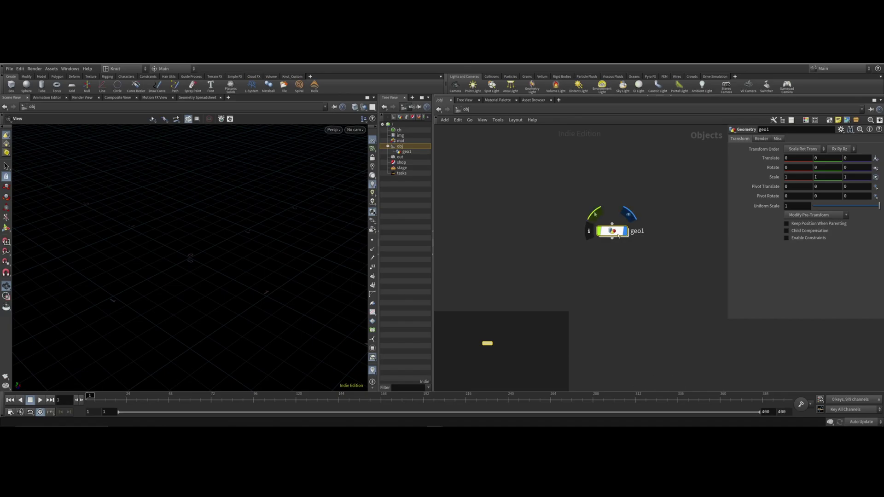
double_click(636, 231)
text(Frac)
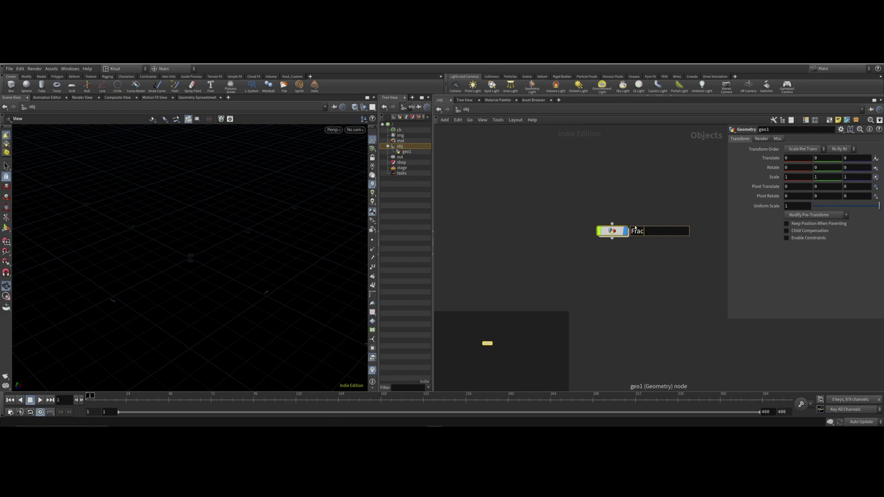
text(_Sim)
key(Return)
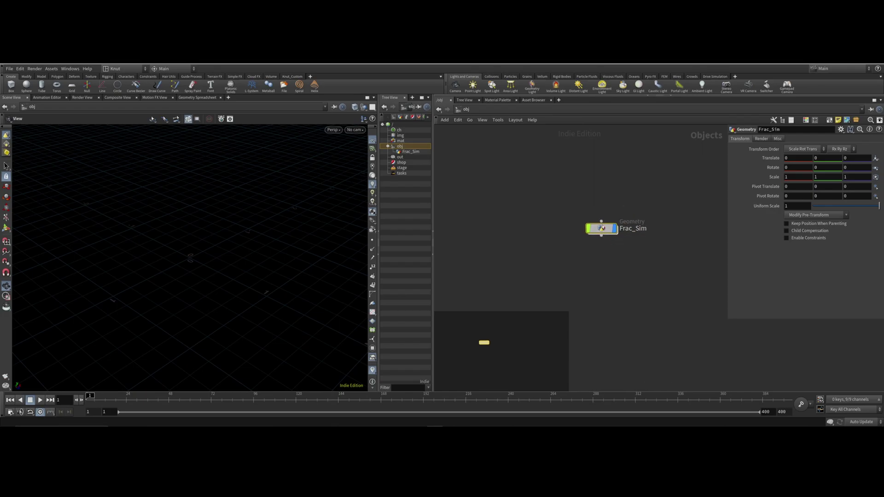
Go inside the Frac_Sim node and add a Test Geometry: Rubber Toy node
double_click(598, 228)
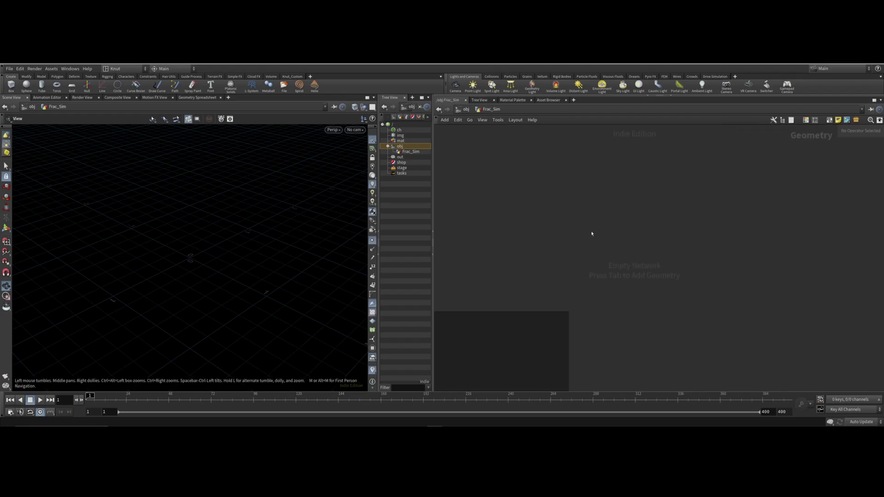
key(Tab)
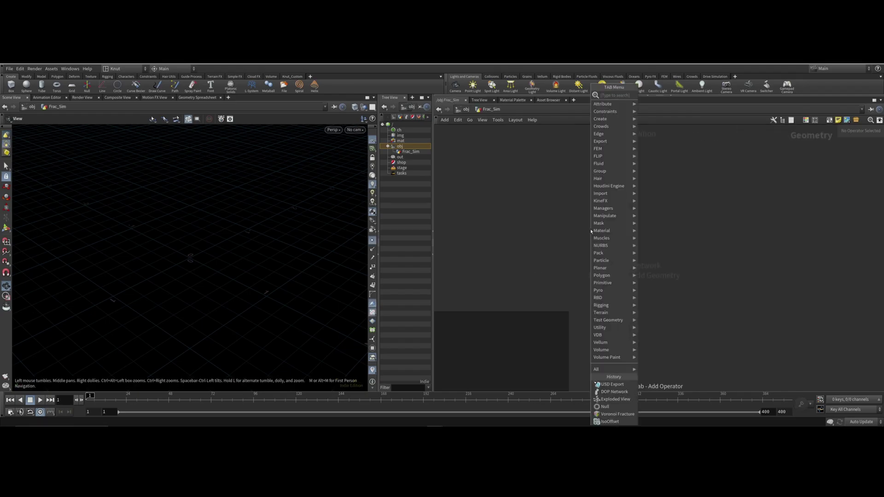
text(test)
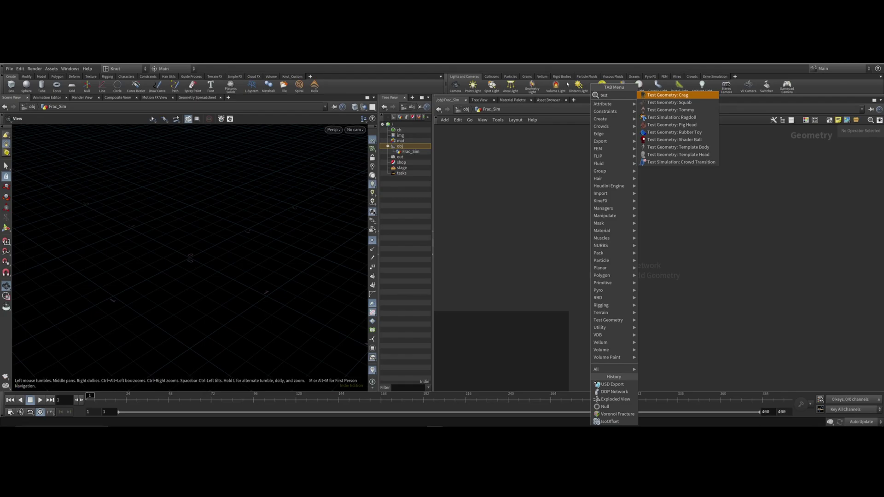
click(694, 132)
click(596, 203)
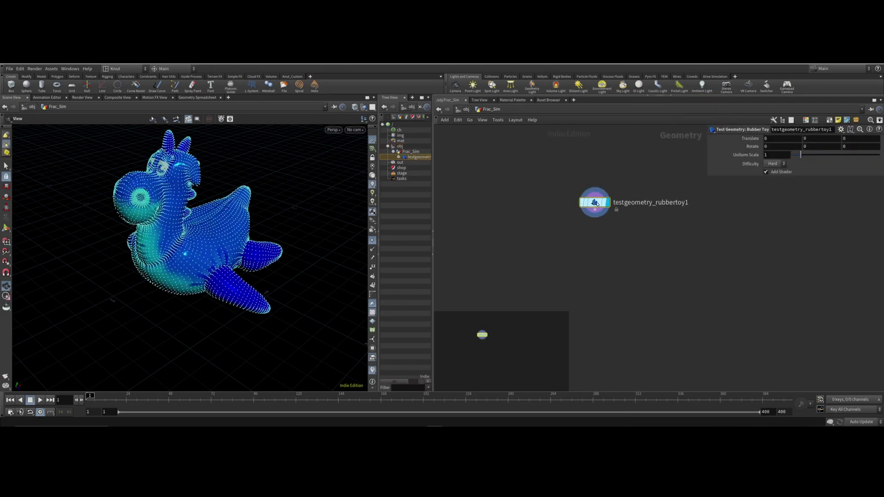
drag(597, 203, 580, 203)
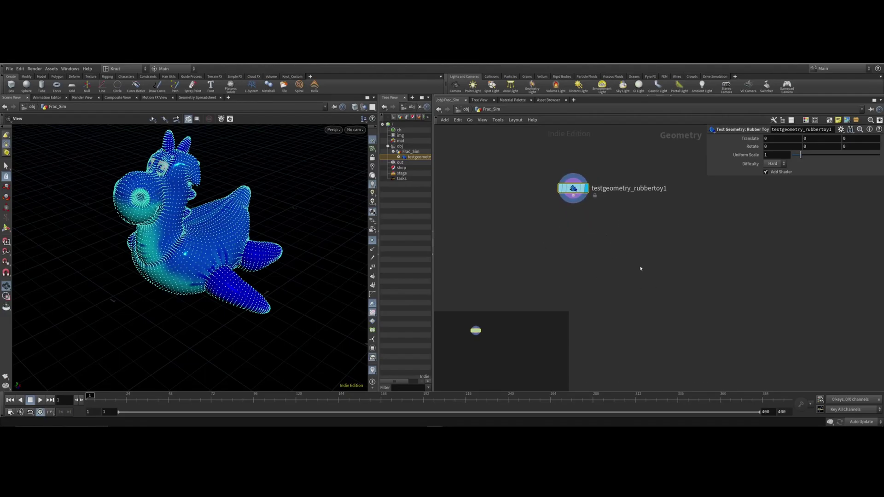
Add a Scatter node below and to the side of the rubber toy node
key(Tab)
text(scat)
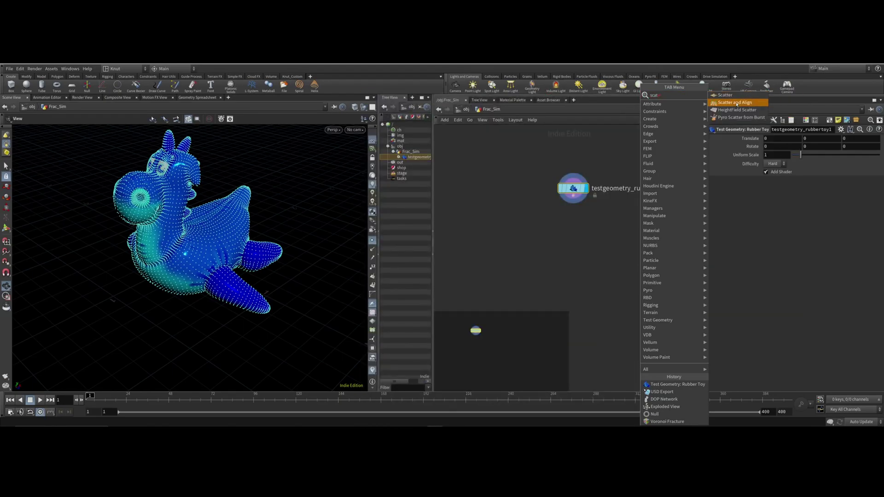
click(725, 95)
click(654, 226)
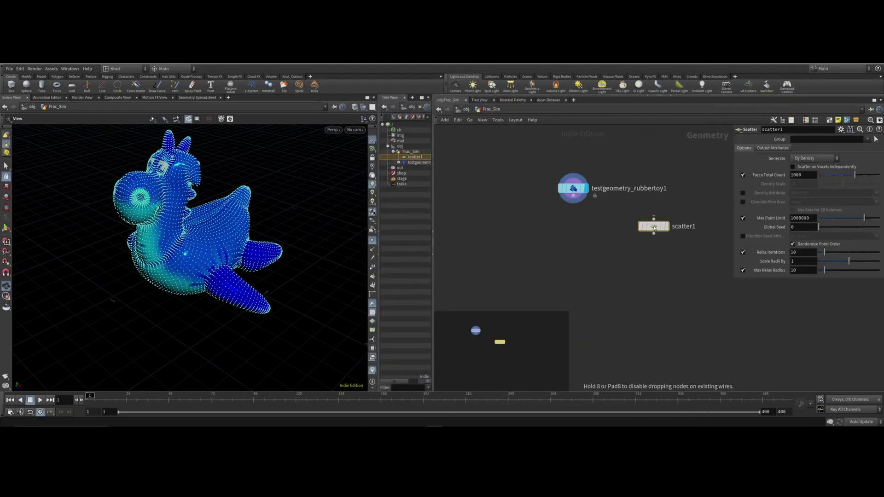
Add a Voronoi Fracture node beneath the rubber toy node
key(Tab)
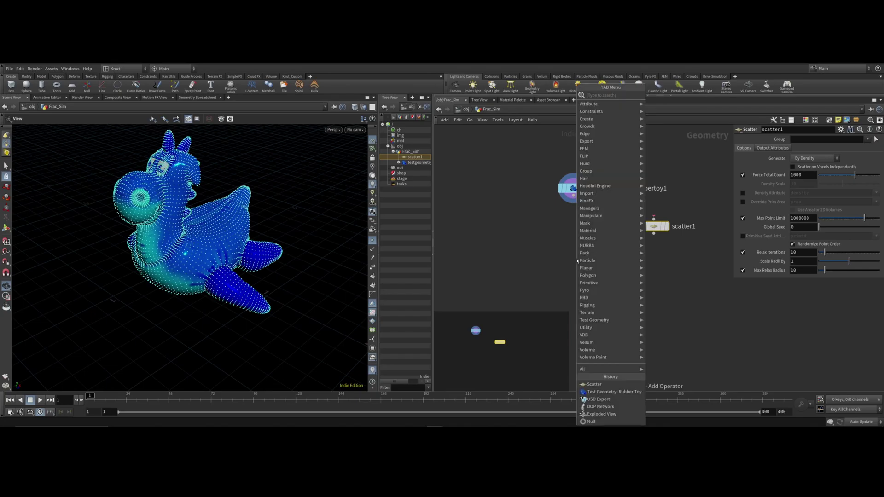
mouse_move(581, 232)
text(vor)
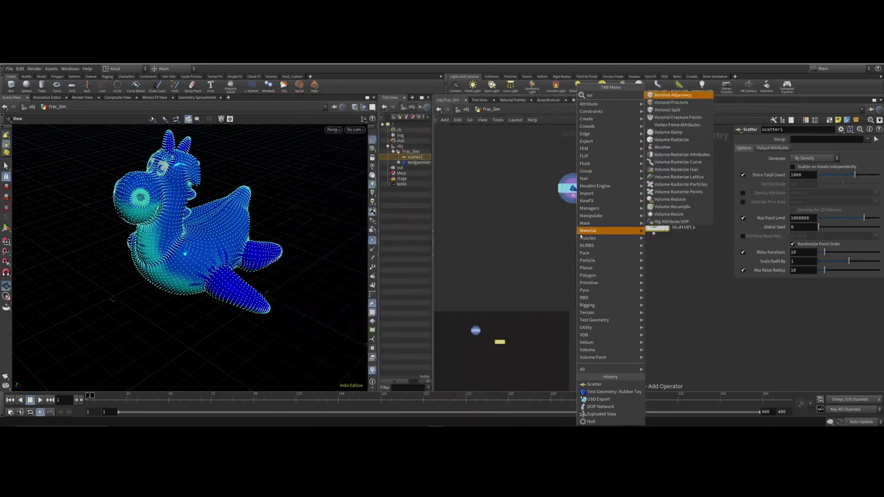
click(701, 103)
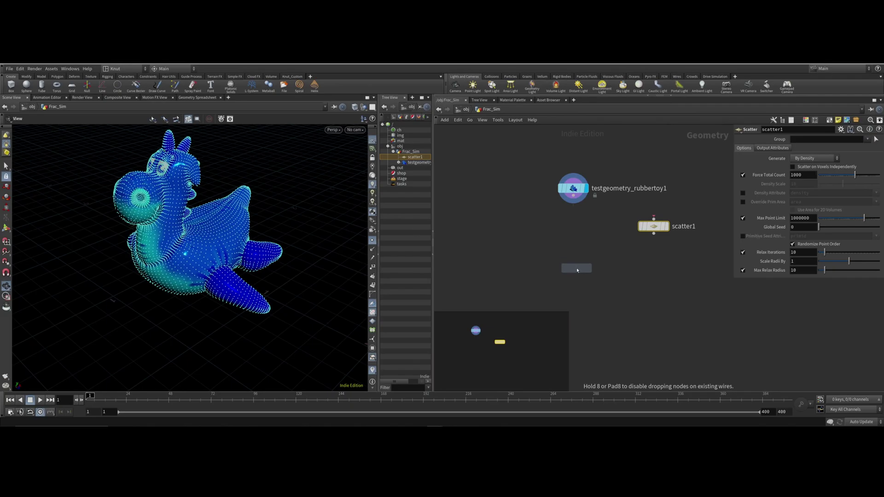
click(575, 268)
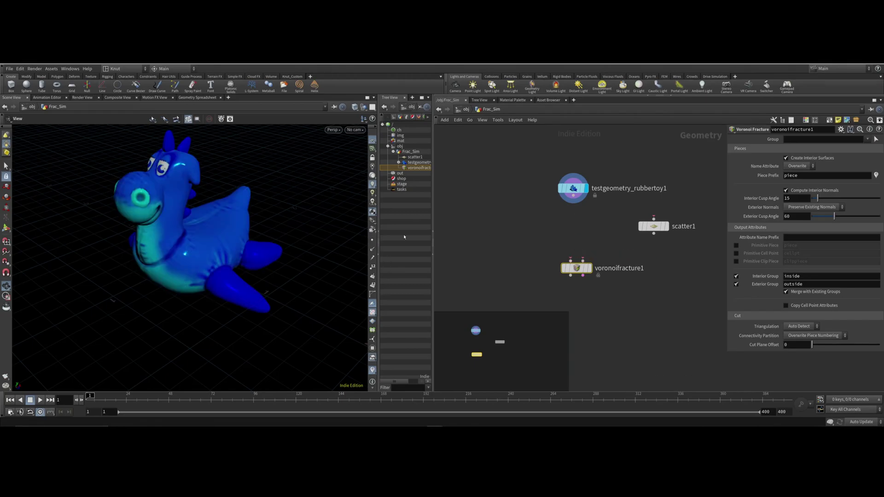
Wire the rubber toy into the Voronoi Fracture's first input and the Scatter node, and display the scattered points
drag(572, 198, 571, 260)
drag(573, 201, 654, 219)
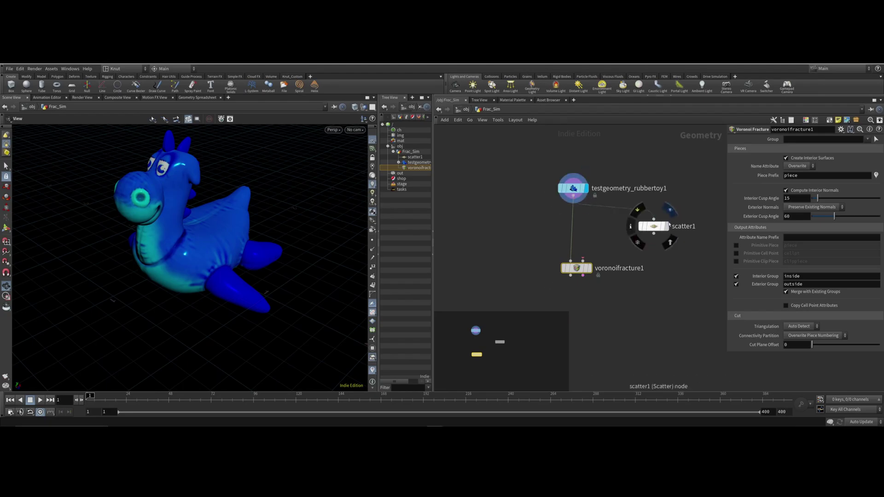
click(667, 226)
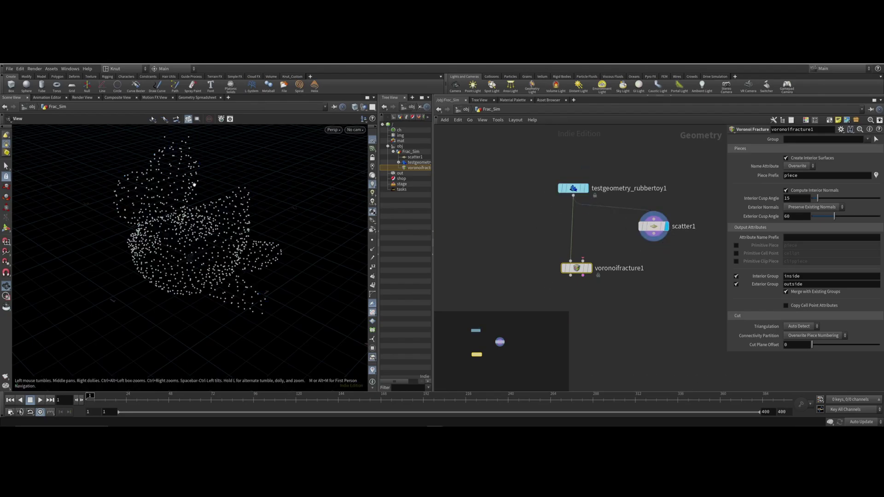
drag(194, 185, 173, 191)
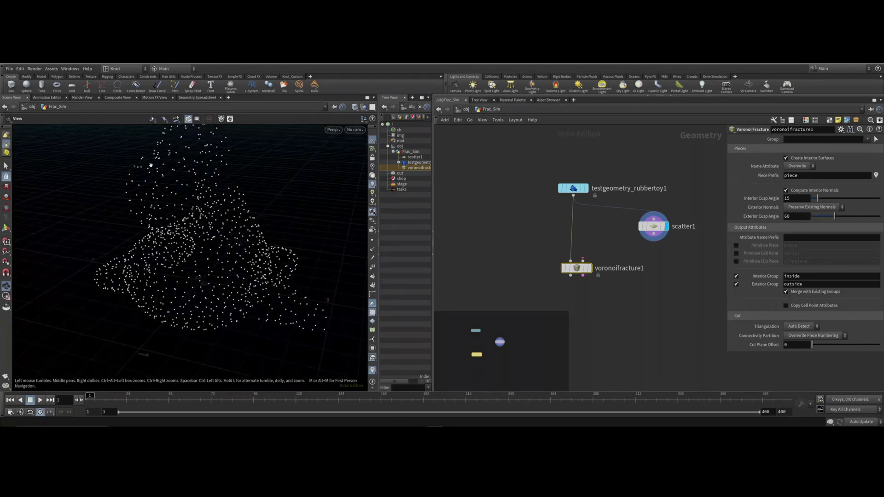
drag(263, 202, 272, 205)
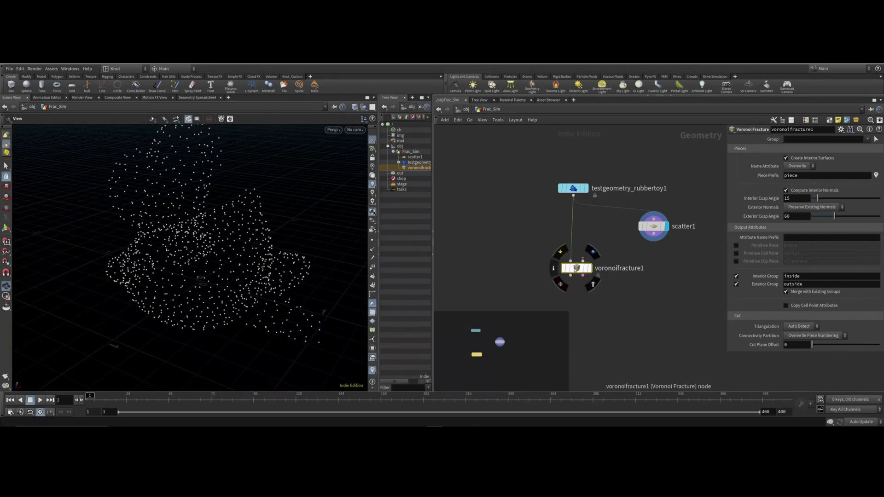
Move the Voronoi Fracture node lower and wire the Scatter output into its second input for the cell points
drag(576, 267, 584, 301)
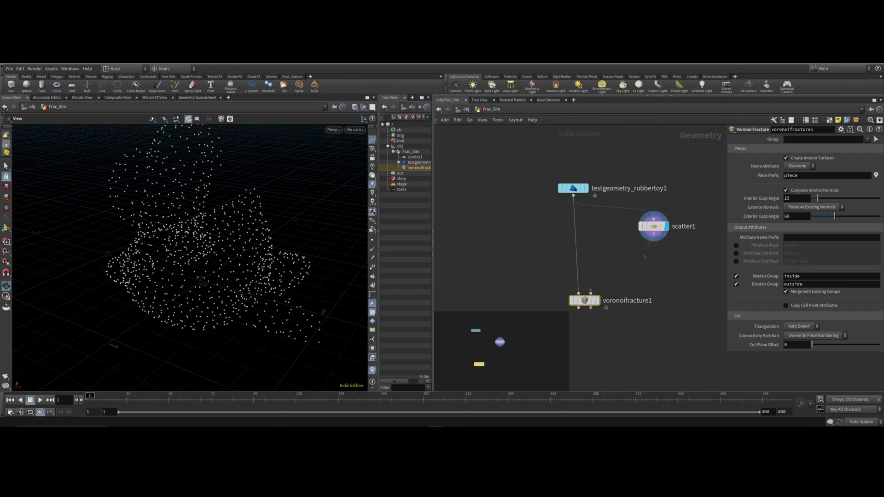
drag(653, 240, 590, 293)
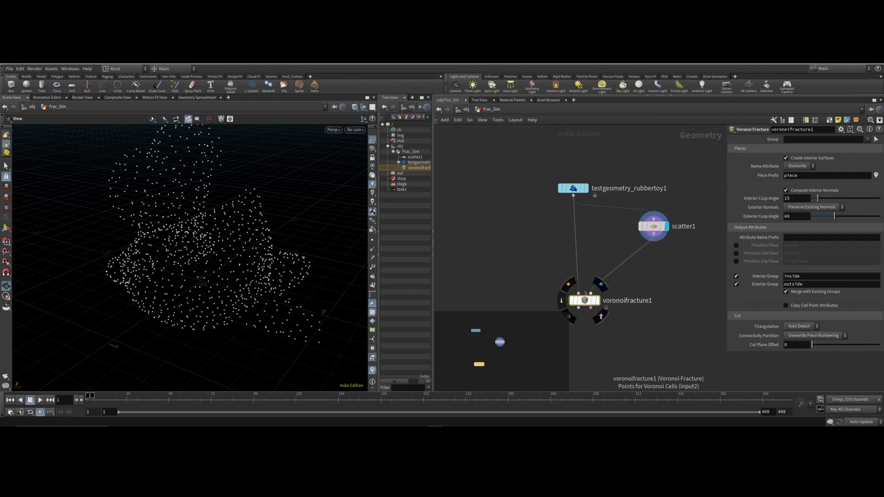
middle_drag(584, 302, 584, 238)
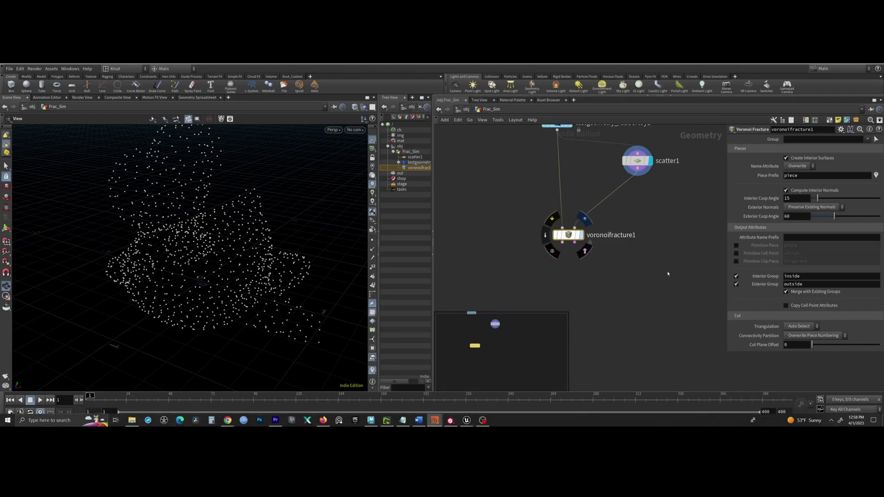
Set the Scatter node's Force Total Count to 200
click(637, 161)
double_click(795, 175)
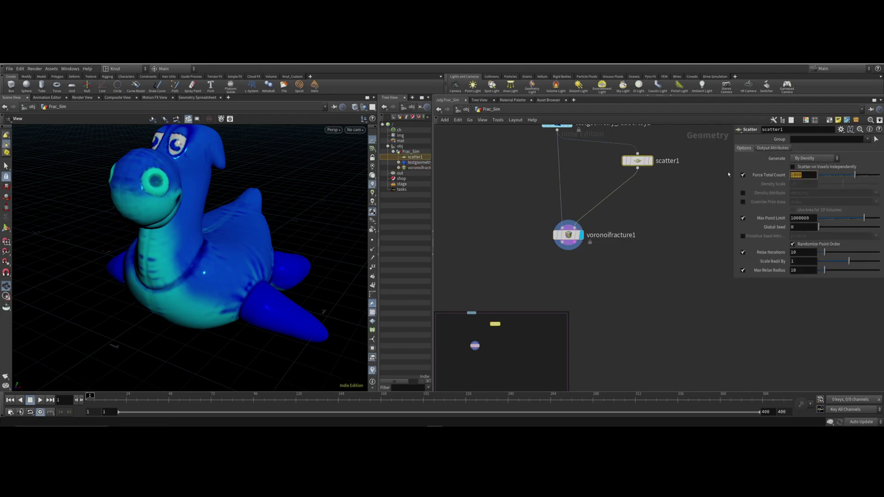
text(200)
key(Return)
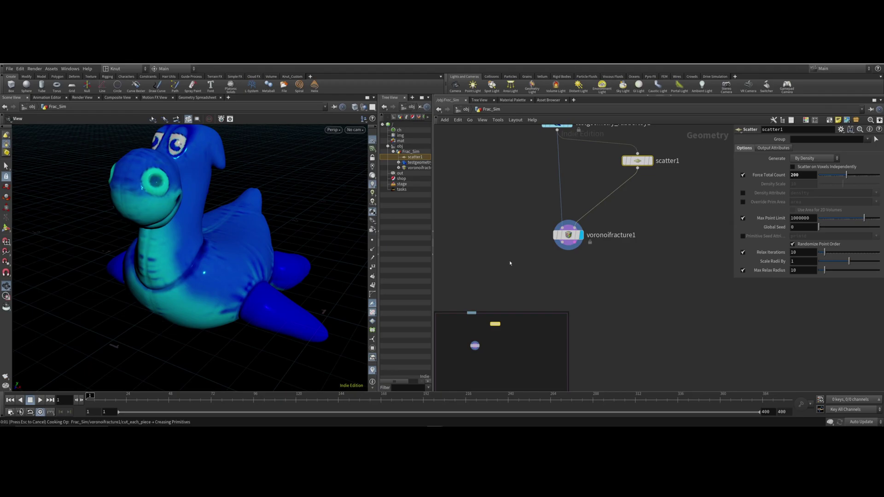
Add an Exploded View node under the Voronoi Fracture node and wire the fracture's first output into it
click(578, 233)
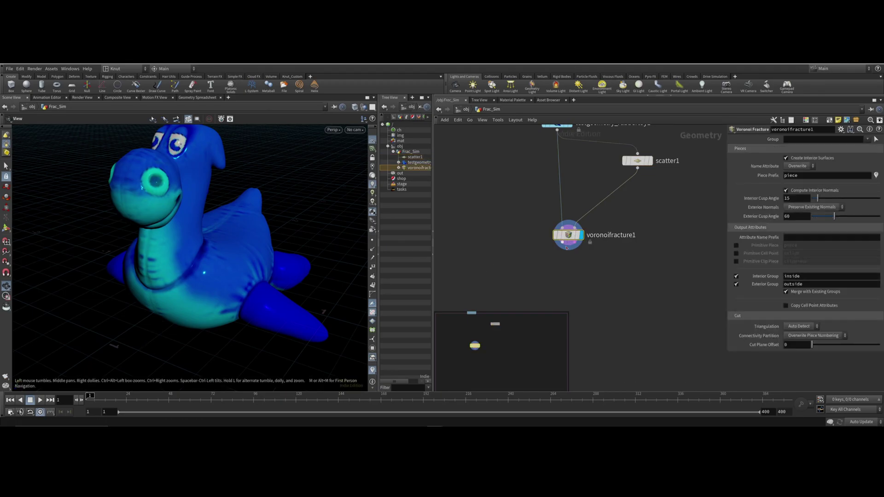
key(Tab)
text(ep)
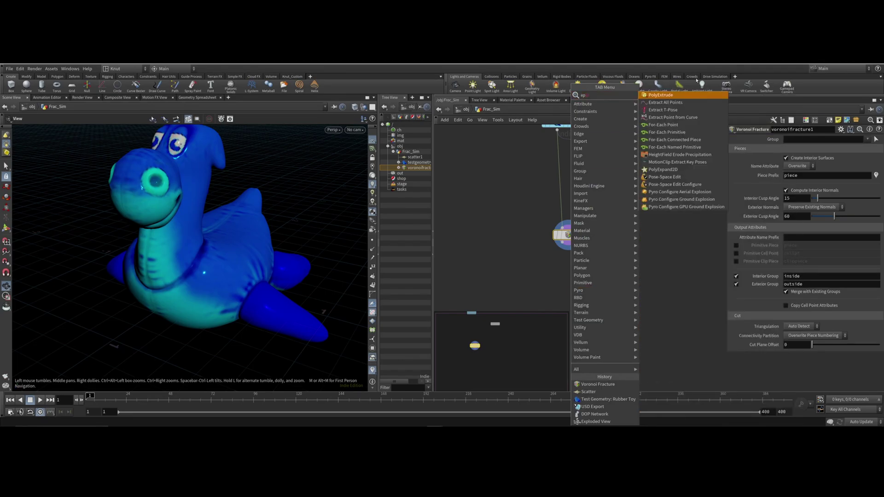
key(BackSpace)
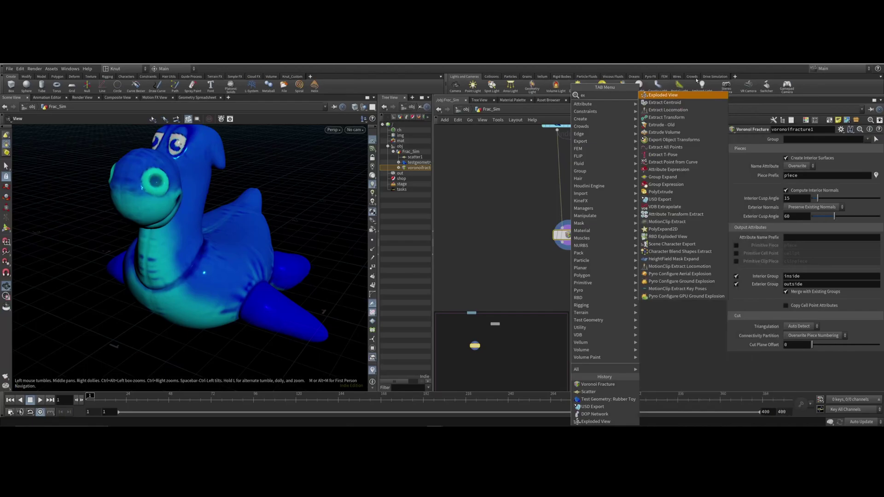
click(674, 96)
click(553, 276)
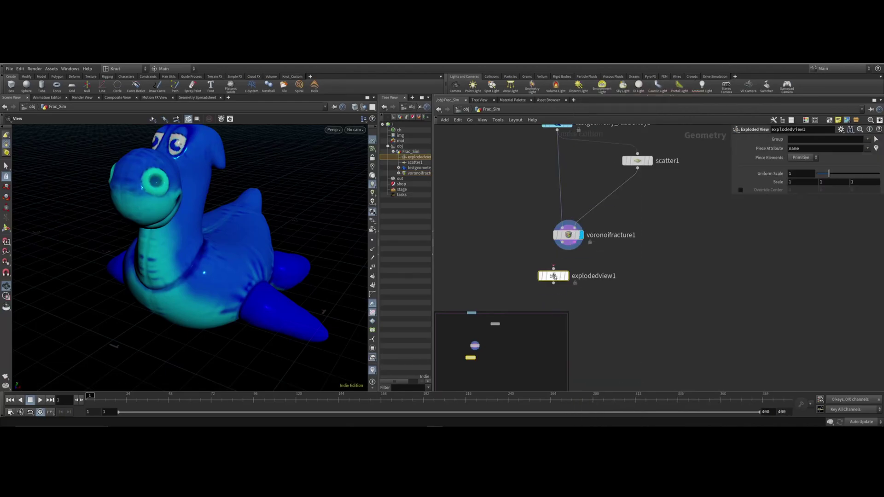
drag(561, 243, 553, 270)
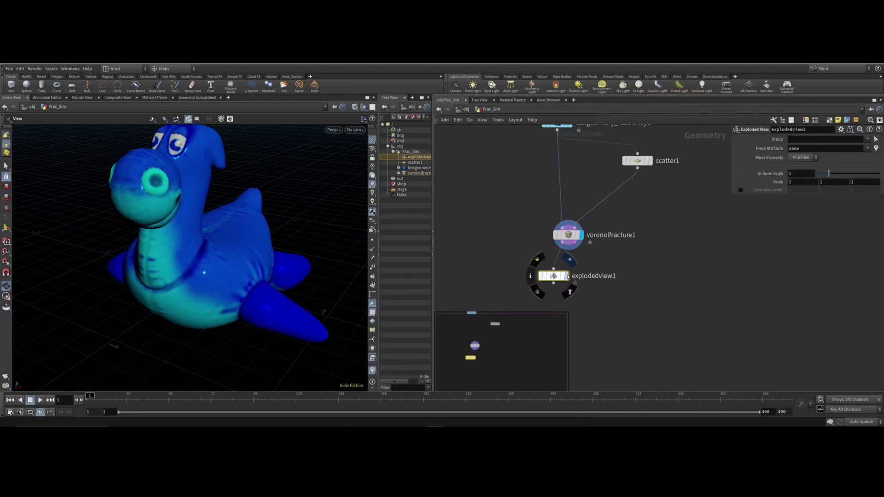
Display the Exploded View node's result and examine the separated toy pieces up close
click(566, 275)
drag(72, 246, 134, 241)
drag(346, 152, 170, 261)
right_drag(171, 261, 230, 230)
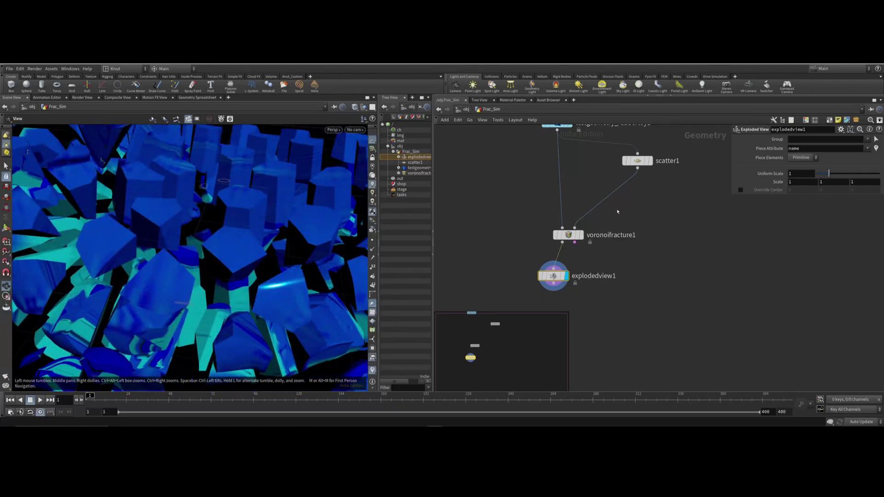
scroll(692, 260, down, 3)
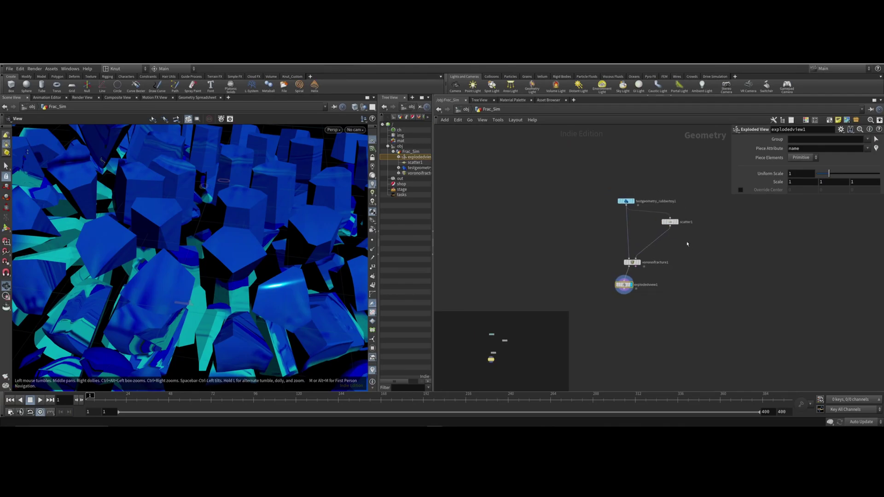
Add an IsoOffset node and insert it on the wire between the Scatter and Voronoi Fracture nodes
scroll(690, 249, up, 5)
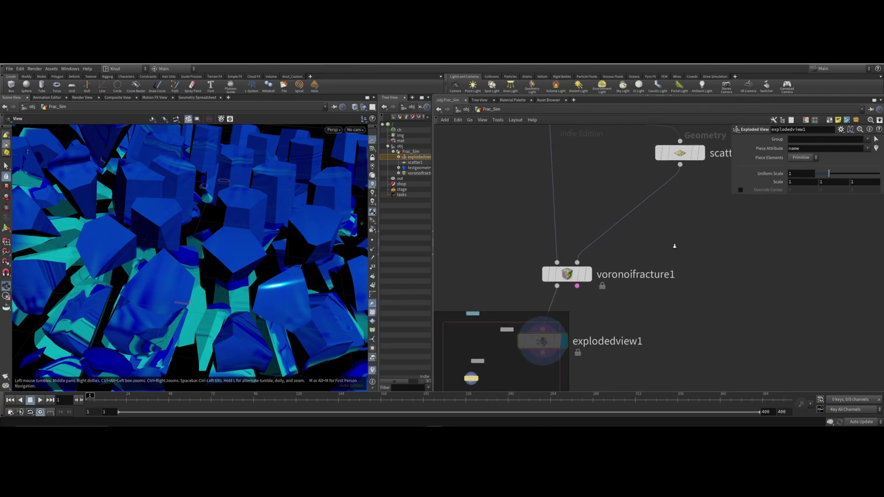
scroll(672, 244, down, 2)
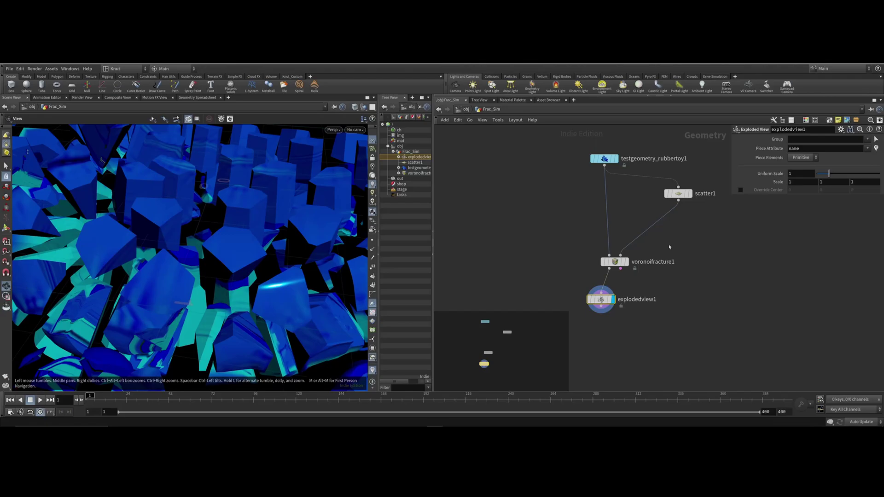
key(Tab)
text(iso)
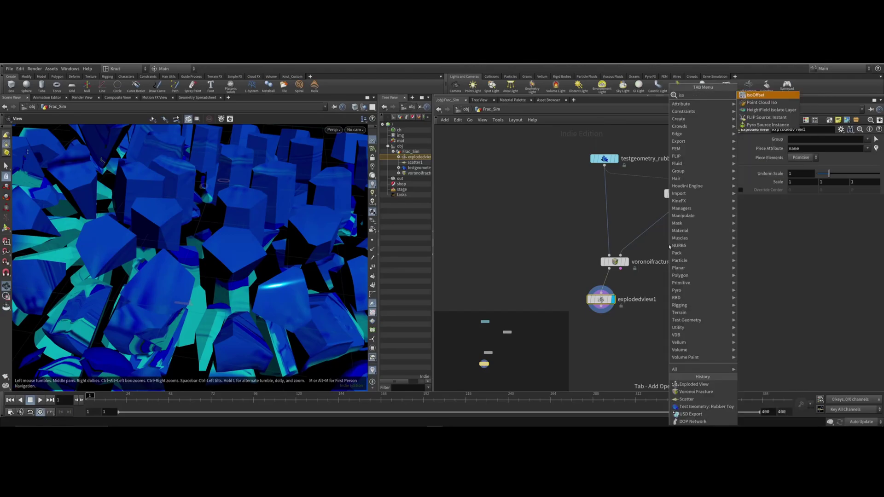
key(Return)
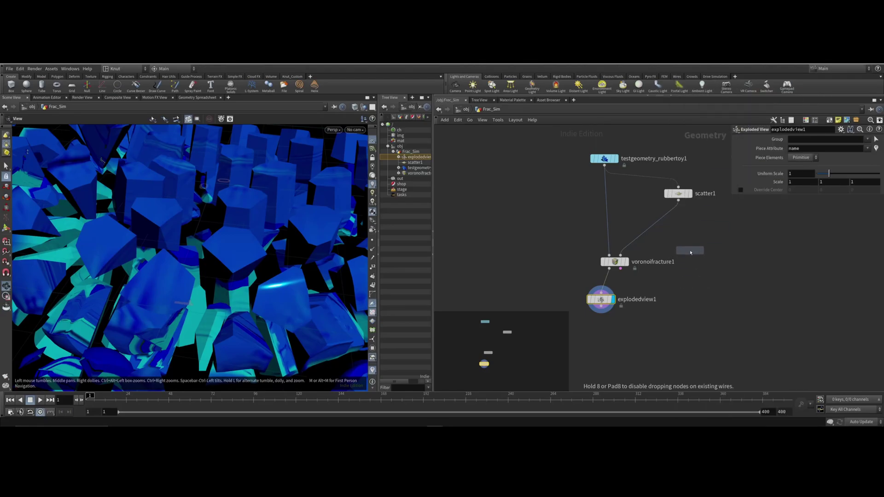
click(690, 252)
drag(690, 252, 651, 235)
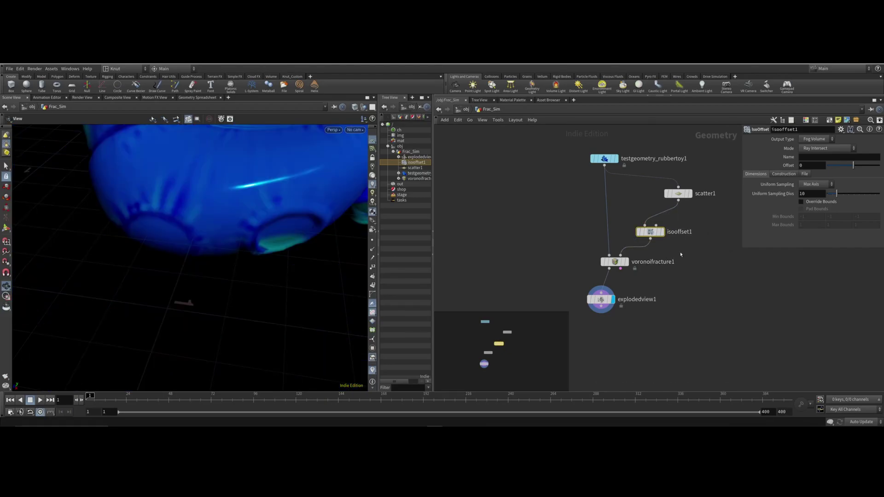
Inspect the toy pieces, and move the IsoOffset node onto the wire between the rubber toy and the Scatter node
drag(221, 235, 261, 361)
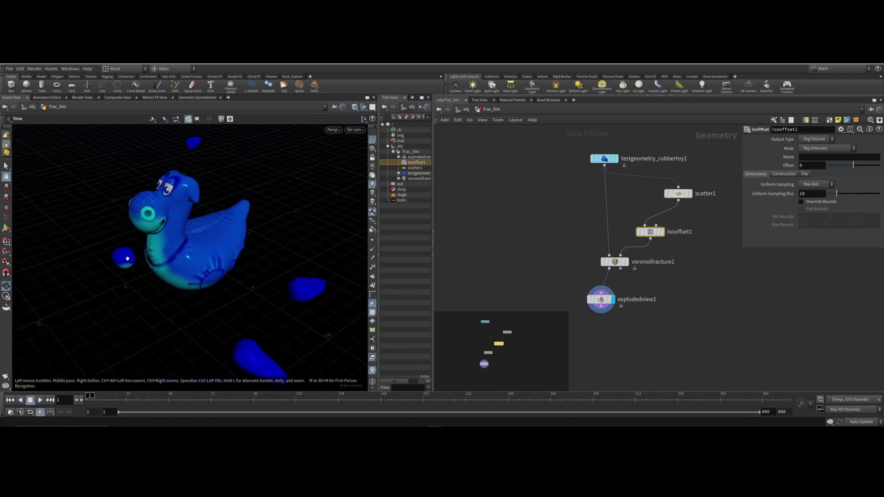
drag(127, 258, 201, 308)
mouse_move(181, 193)
mouse_down()
mouse_move(161, 193)
mouse_move(171, 202)
mouse_up()
middle_drag(691, 308, 678, 327)
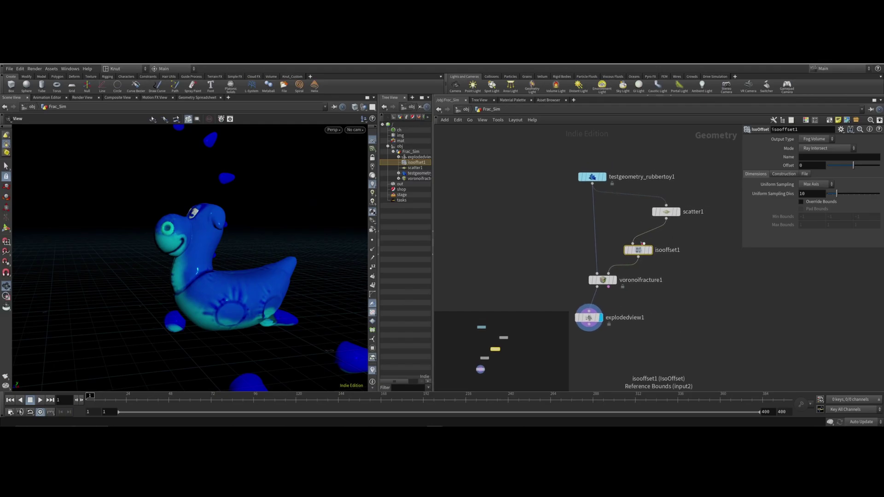
mouse_move(650, 232)
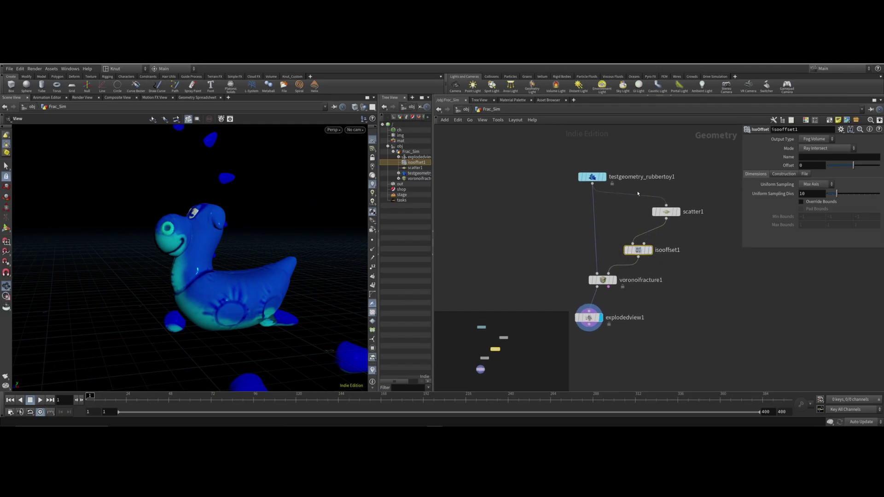
drag(657, 254, 642, 199)
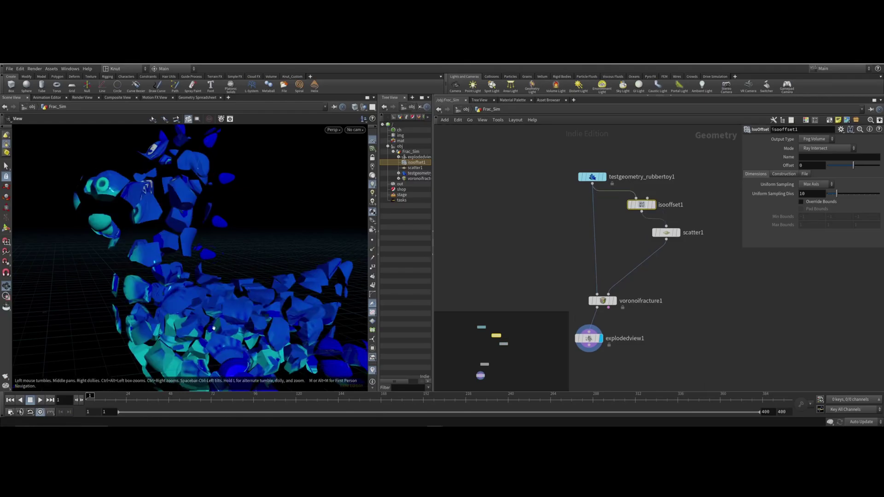
Display the IsoOffset node's fog volume and set its Uniform Sampling Divs to 100
scroll(196, 292, up, 10)
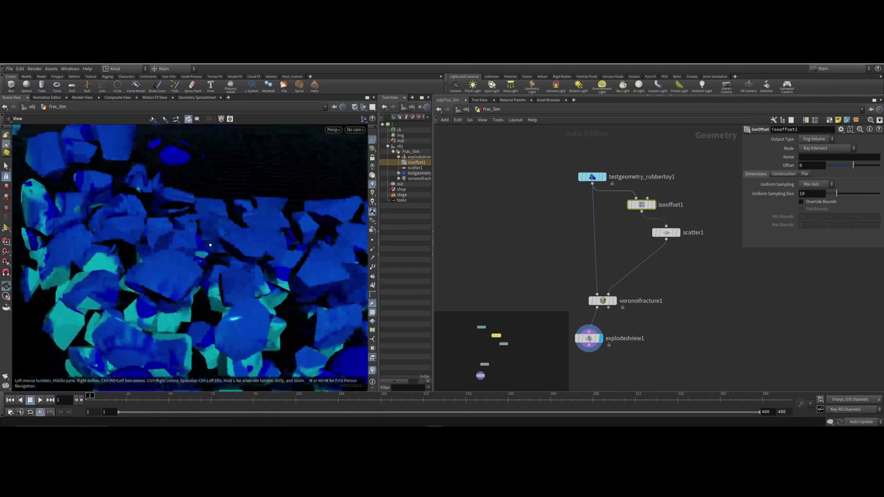
scroll(192, 283, down, 6)
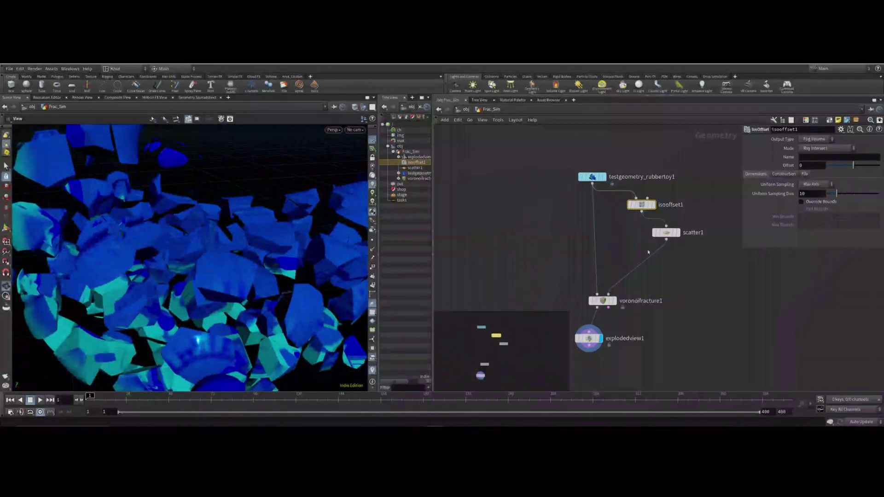
scroll(638, 243, down, 3)
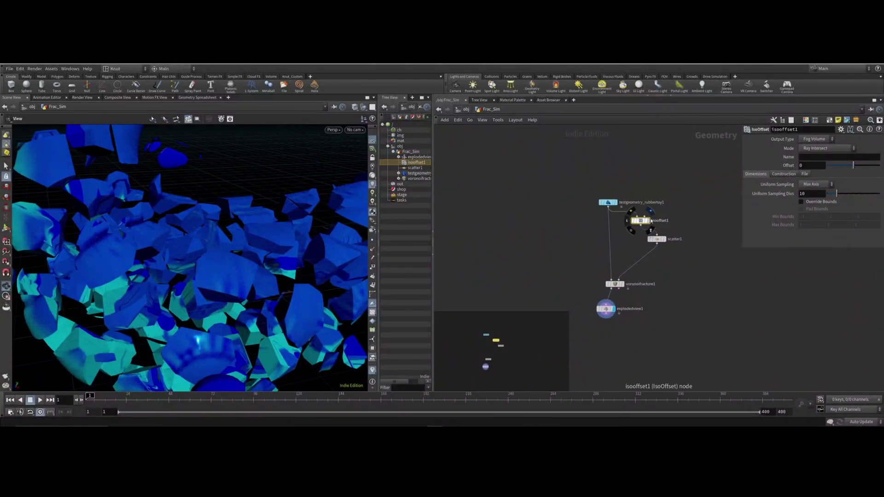
click(648, 221)
drag(119, 204, 246, 263)
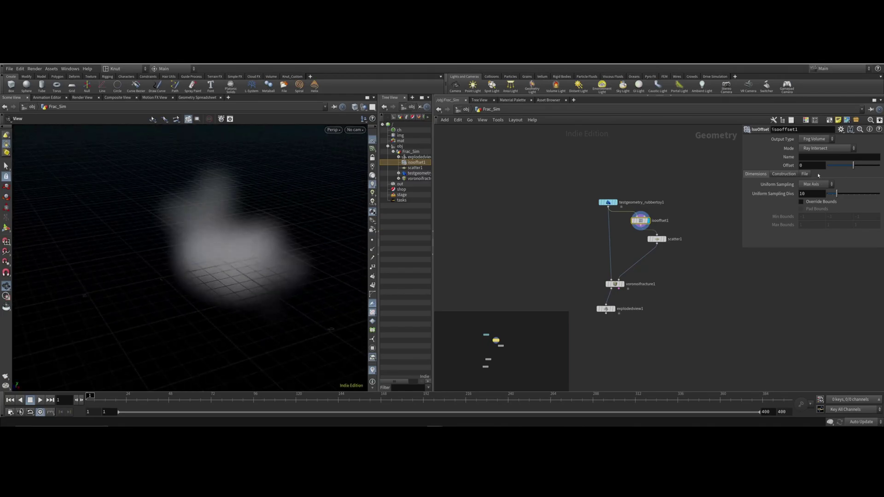
click(812, 194)
key(Return)
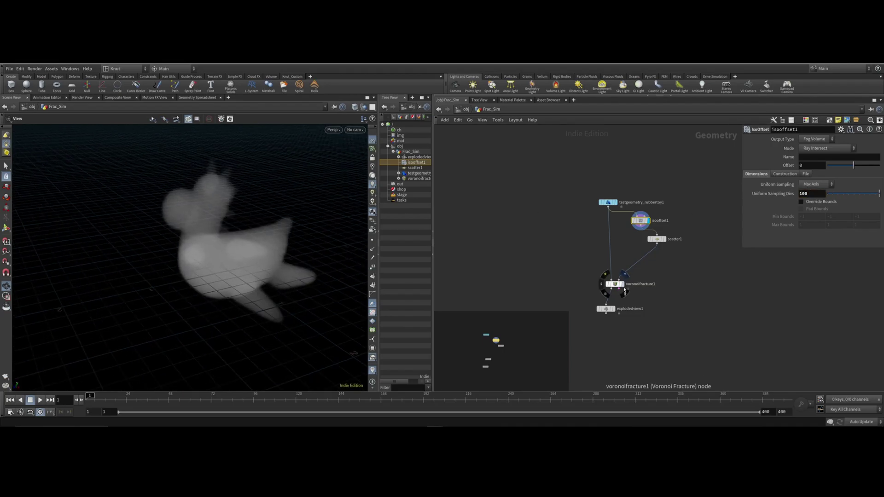
Display the Exploded View node's result and examine the separated toy pieces from the front
mouse_move(615, 313)
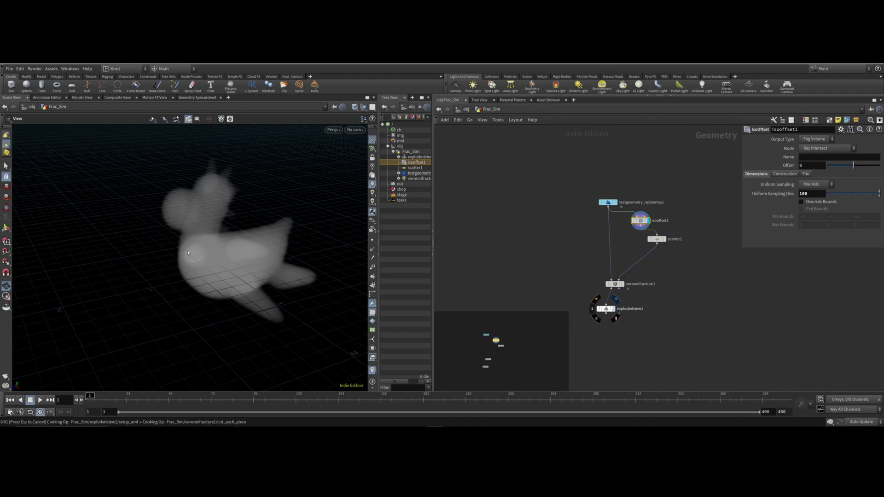
click(615, 300)
drag(215, 238, 271, 235)
mouse_move(630, 309)
Move the Exploded View node aside, cut its input wire and display the Voronoi Fracture node instead
middle_drag(631, 309, 634, 258)
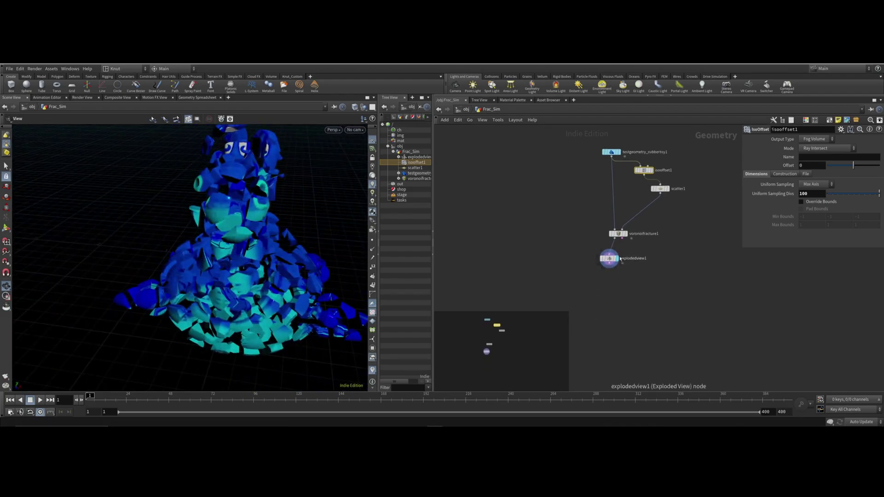
drag(609, 259, 570, 251)
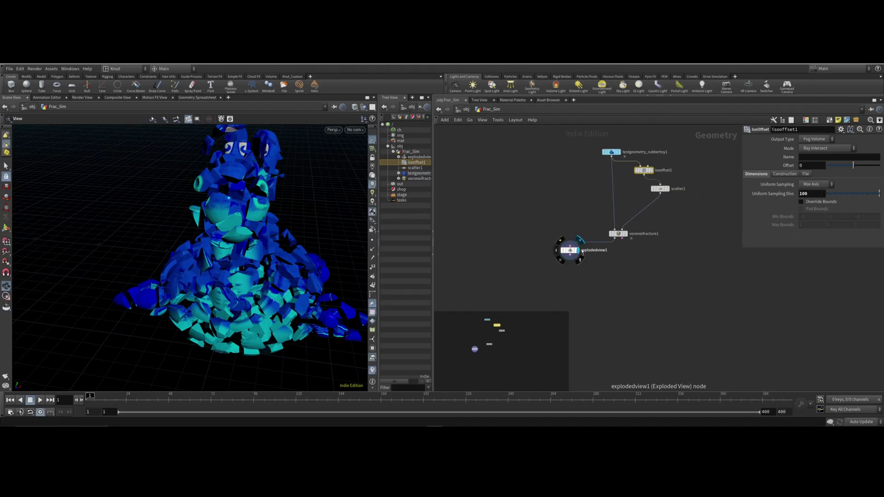
key(y)
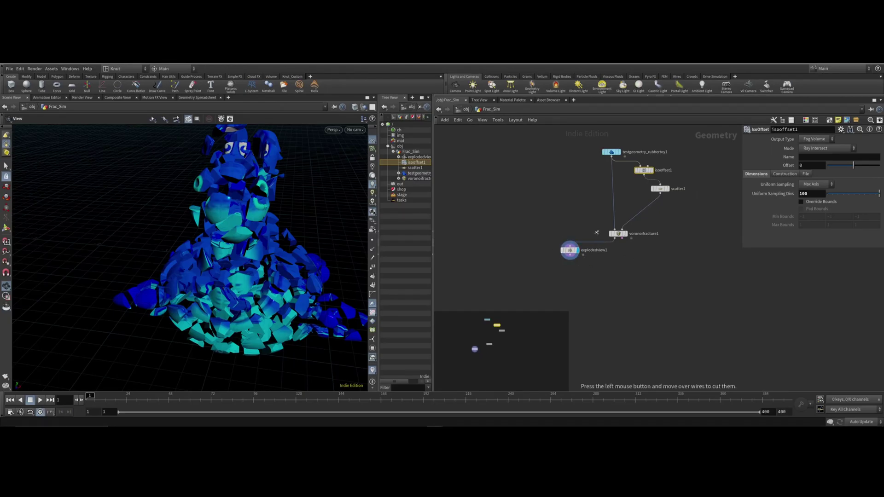
drag(597, 232, 598, 262)
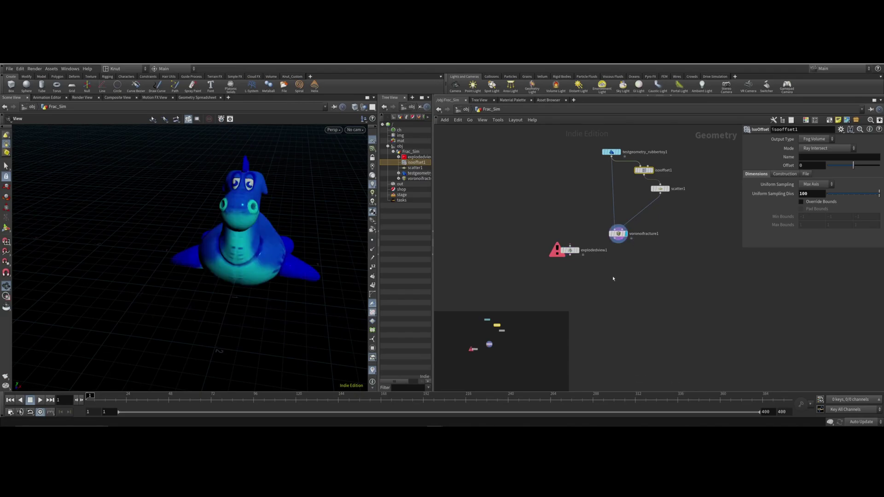
Add a Null node below the Voronoi Fracture node and name it FRAC_OUT
scroll(613, 278, up, 5)
key(Tab)
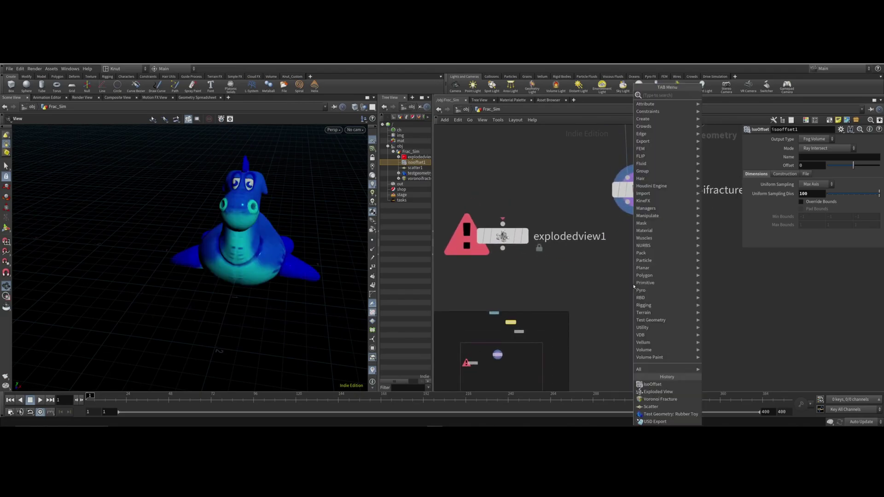
text(null)
click(714, 95)
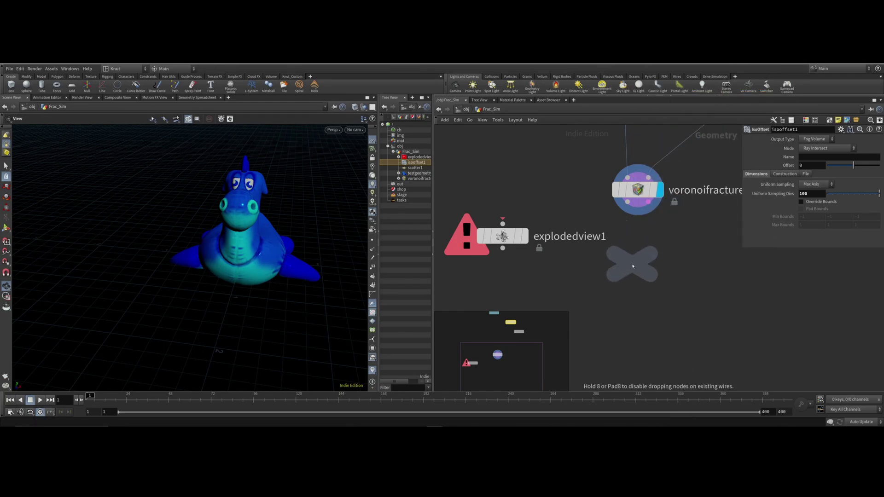
click(638, 261)
key(F2)
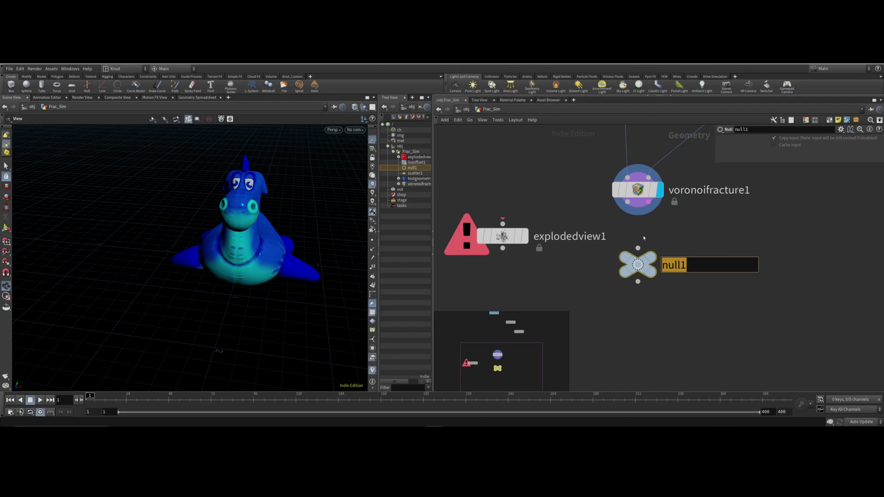
text(FRAC_OUT)
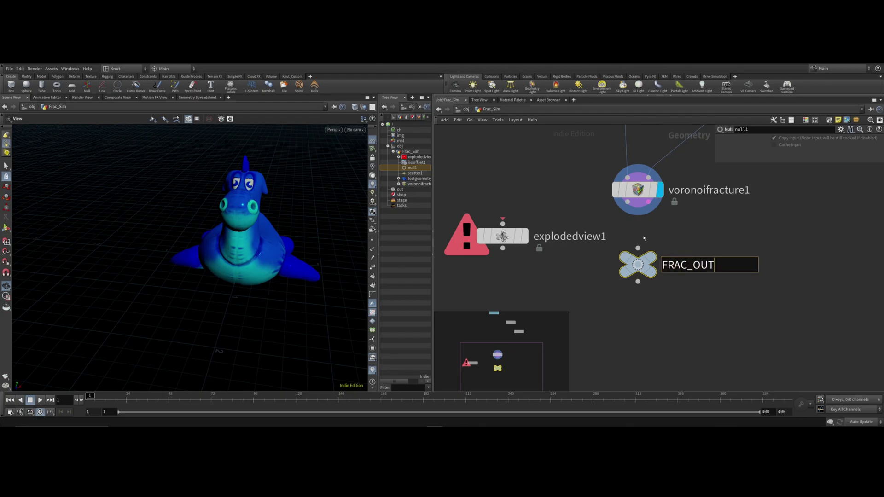
key(Return)
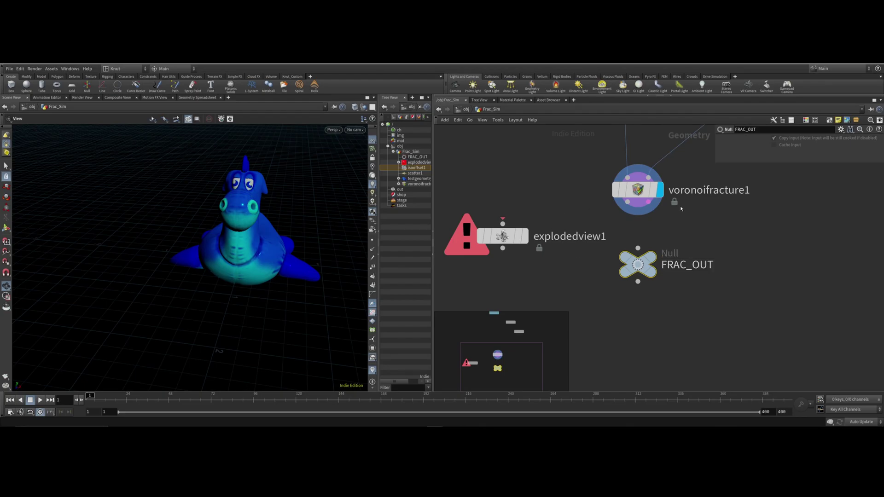
Wire the Voronoi Fracture's first output into FRAC_OUT, display FRAC_OUT and align it under the fracture node
mouse_move(652, 259)
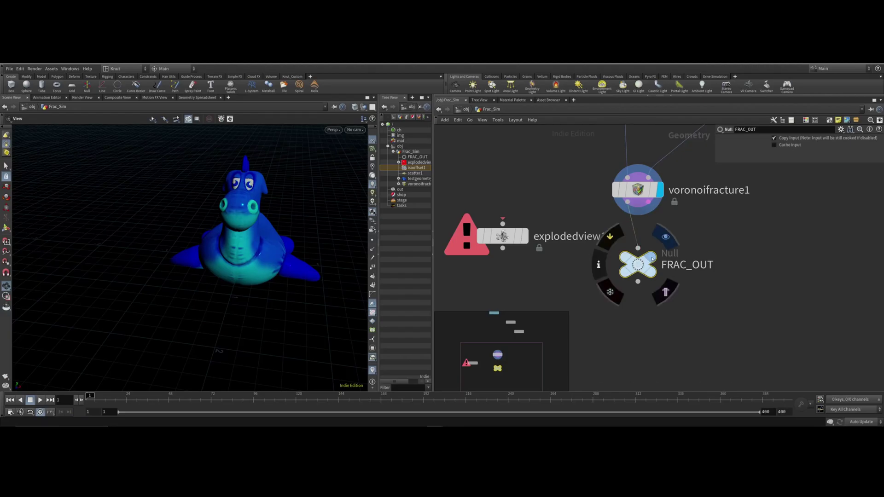
scroll(652, 259, down, 6)
scroll(586, 238, up, 2)
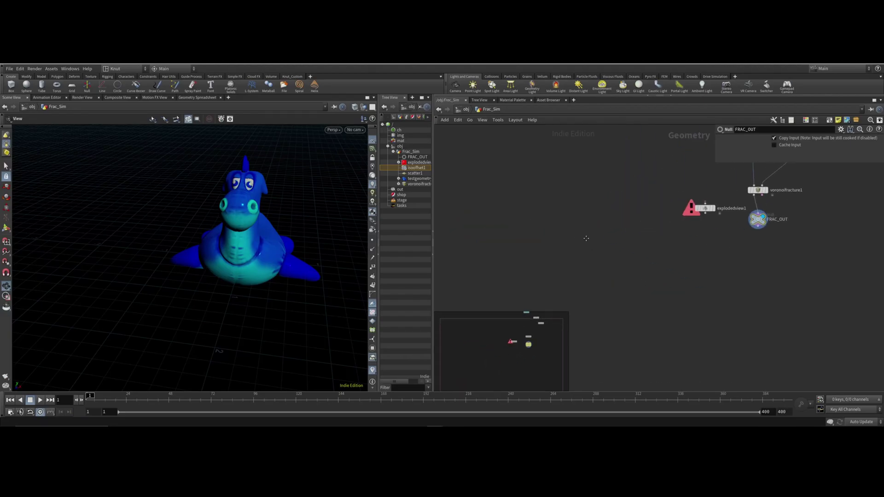
key(h)
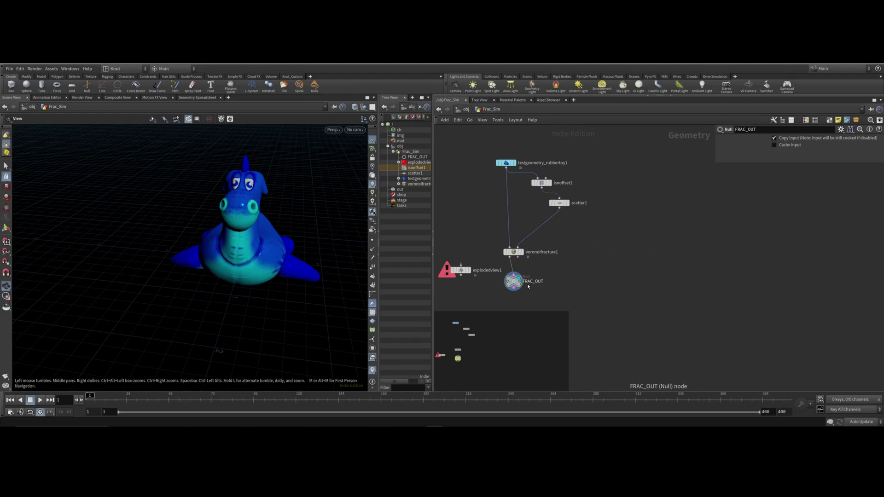
drag(513, 281, 506, 280)
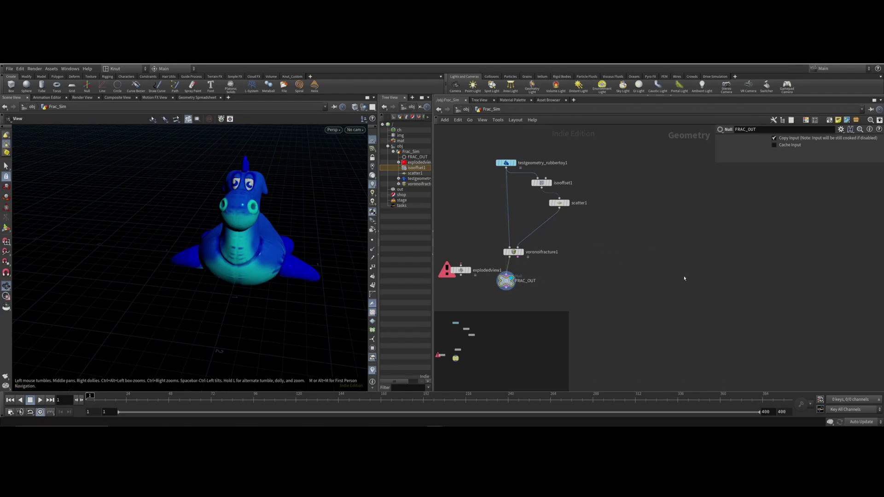
Add a DOP Network node in the empty area beside the fracture node chain
key(Tab)
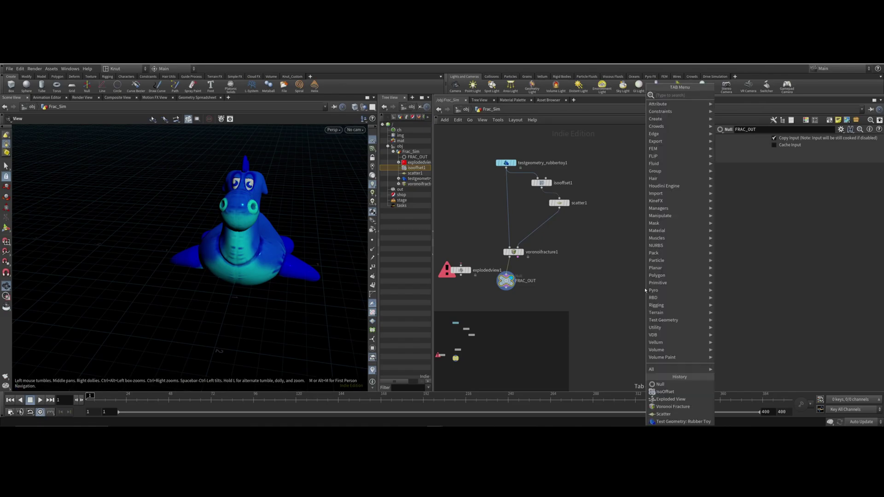
text(dop)
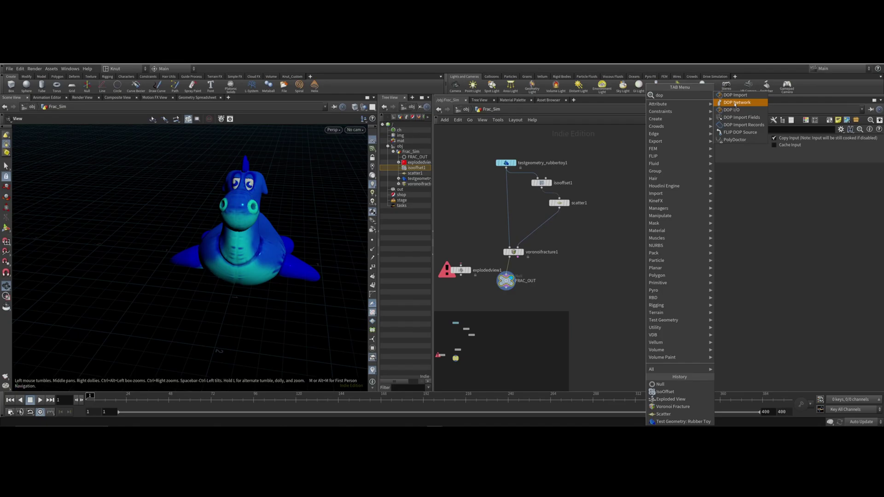
click(731, 104)
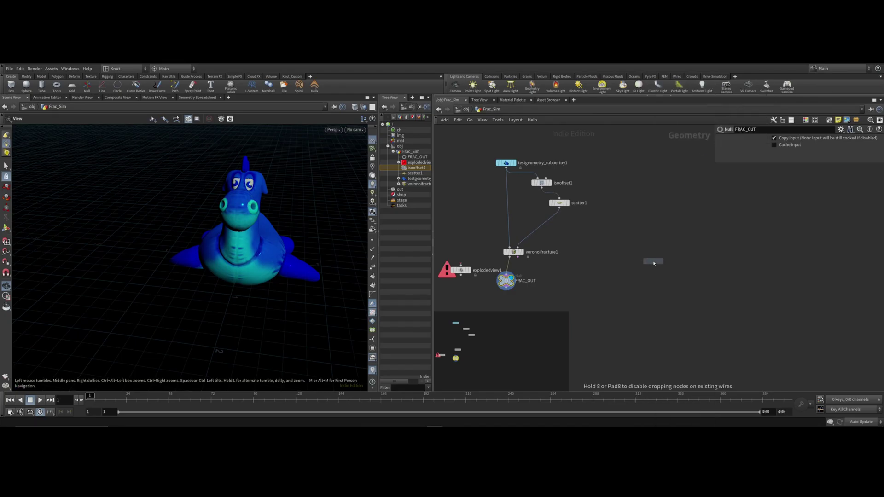
click(657, 251)
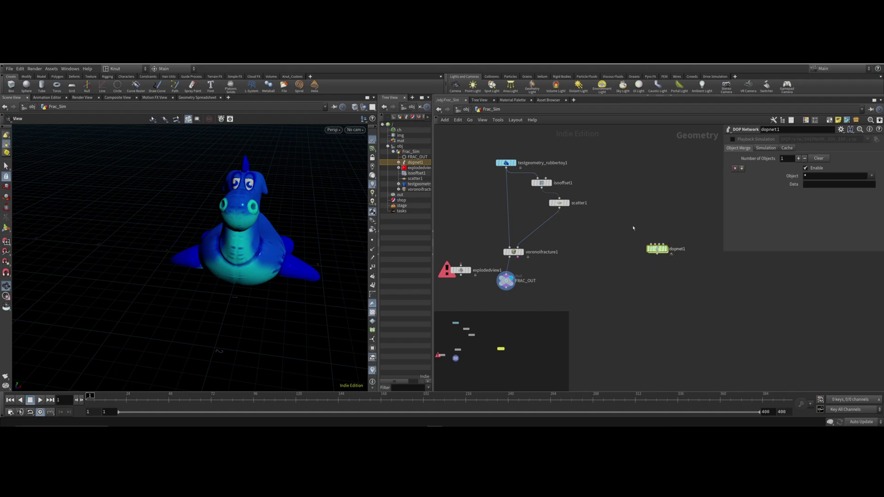
Go inside the DOP Network and add an RBD Fractured Object node above the output node
double_click(657, 250)
middle_drag(653, 221, 631, 249)
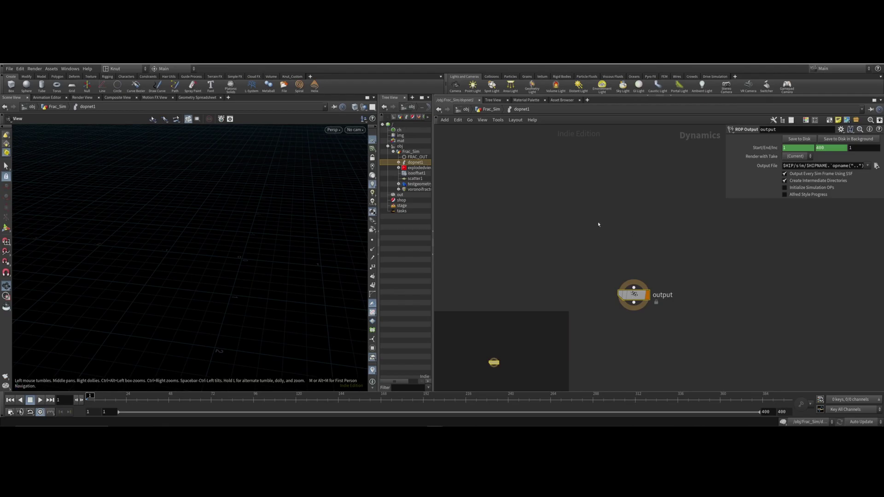
key(Tab)
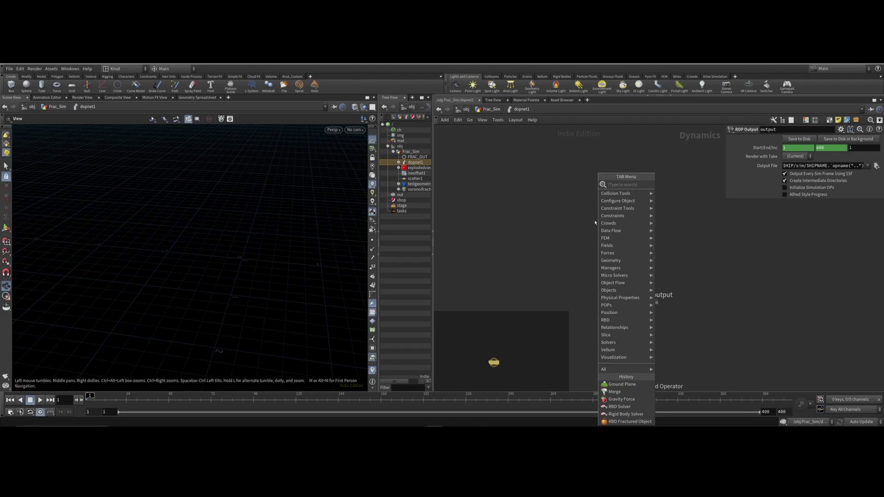
text(frac)
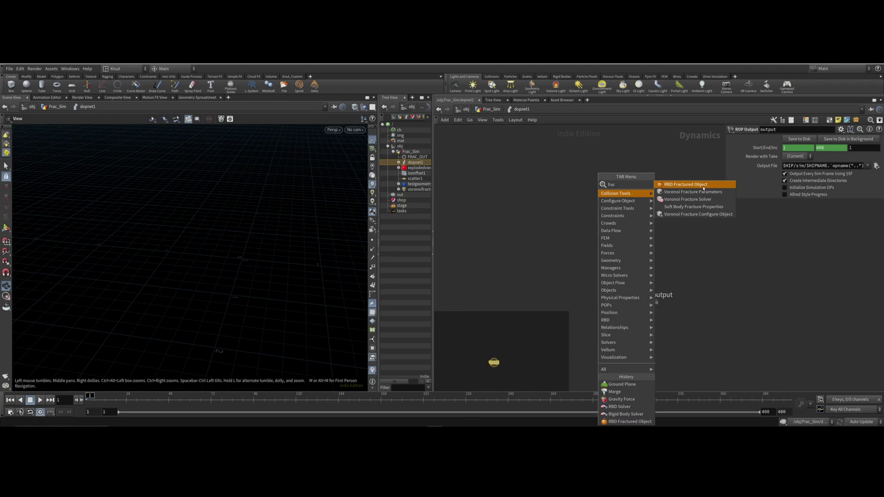
click(698, 185)
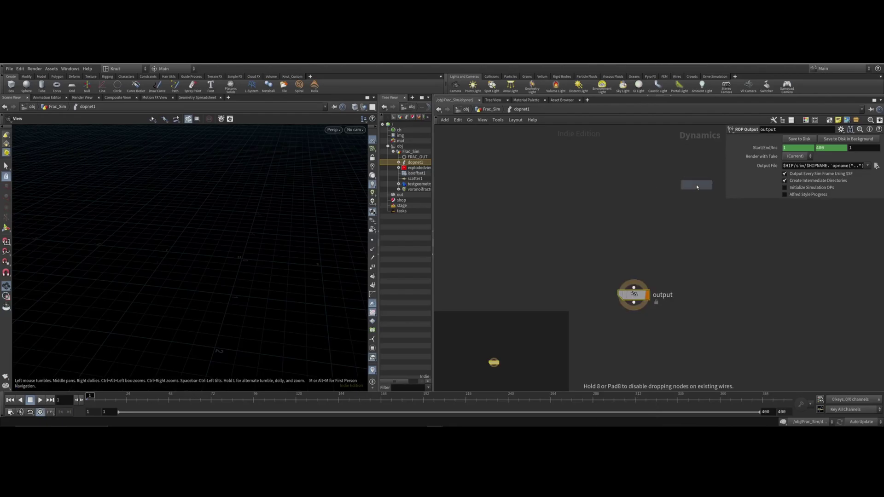
click(542, 183)
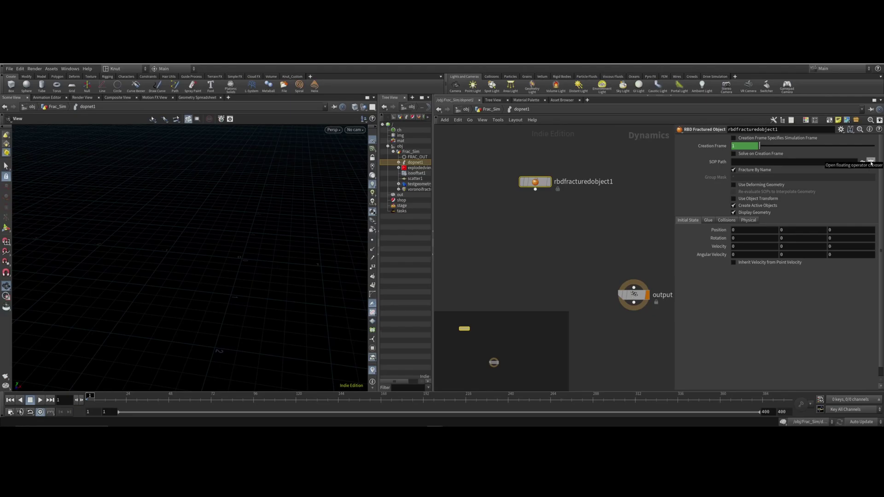
Set the RBD Fractured Object's SOP Path to /obj/Frac_Sim/FRAC_OUT
click(870, 163)
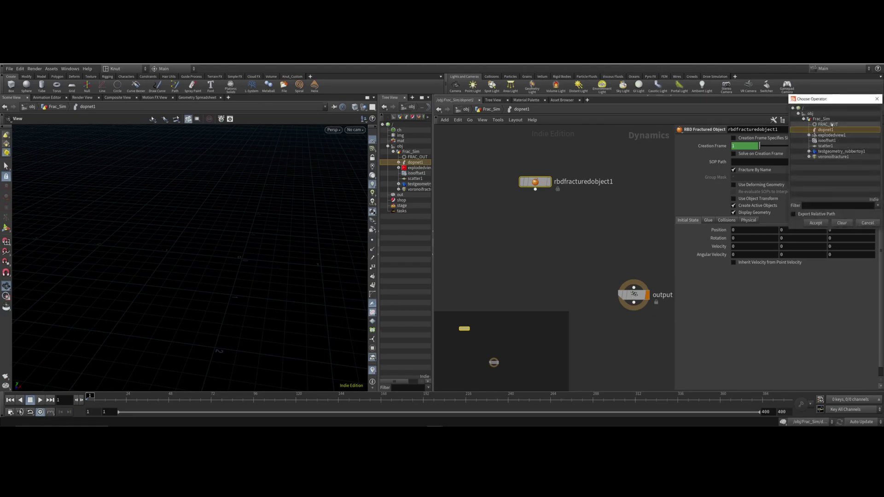
click(827, 125)
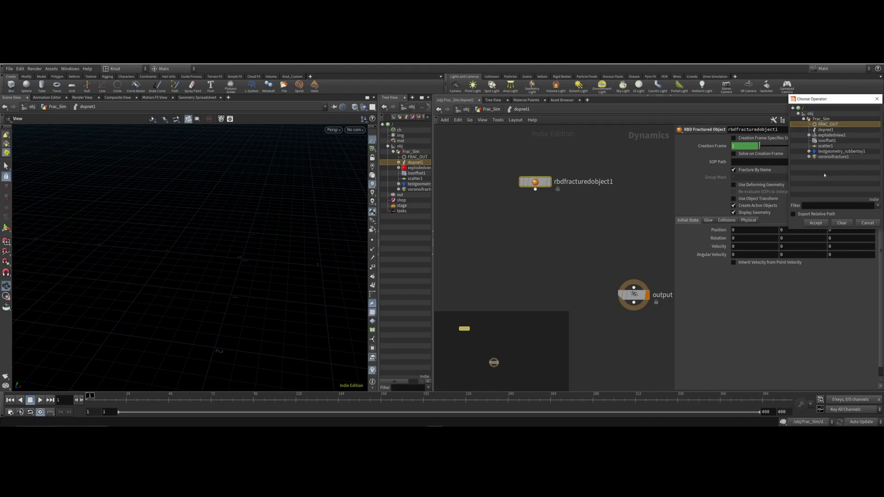
click(815, 223)
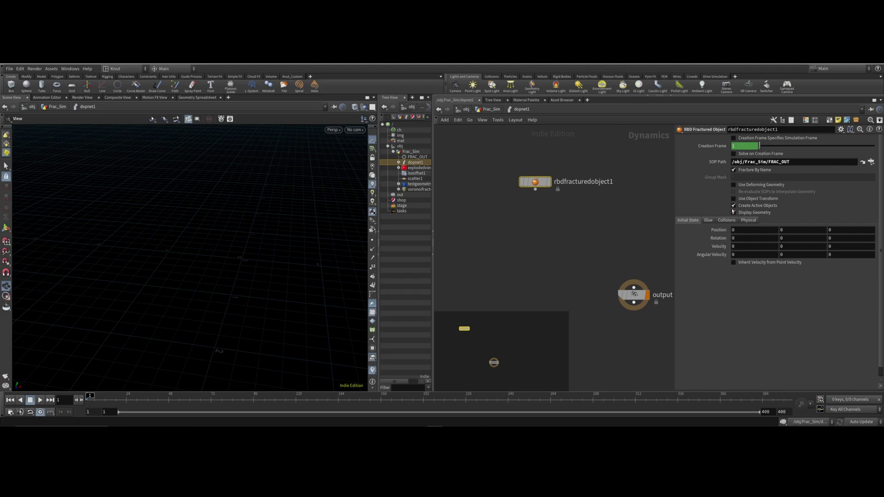
Add a Rigid Body Solver node using the Bullet engine and wire the RBD Fractured Object into its first input
scroll(564, 224, down, 1)
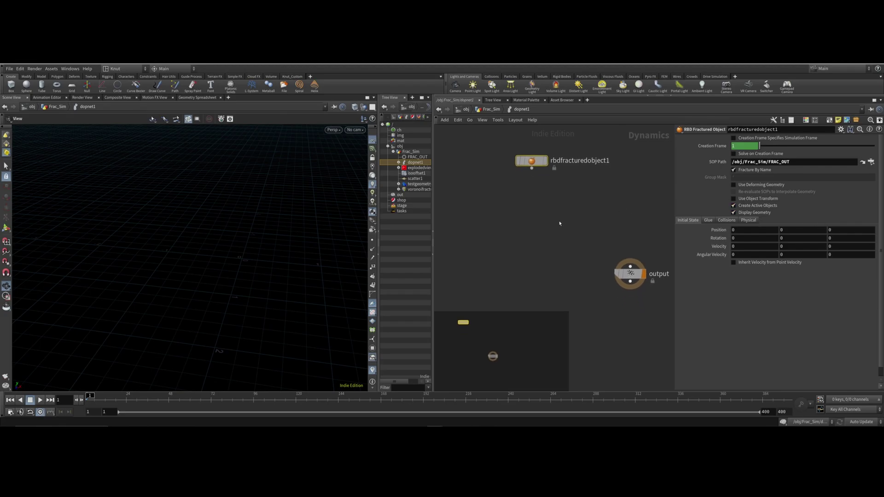
key(Tab)
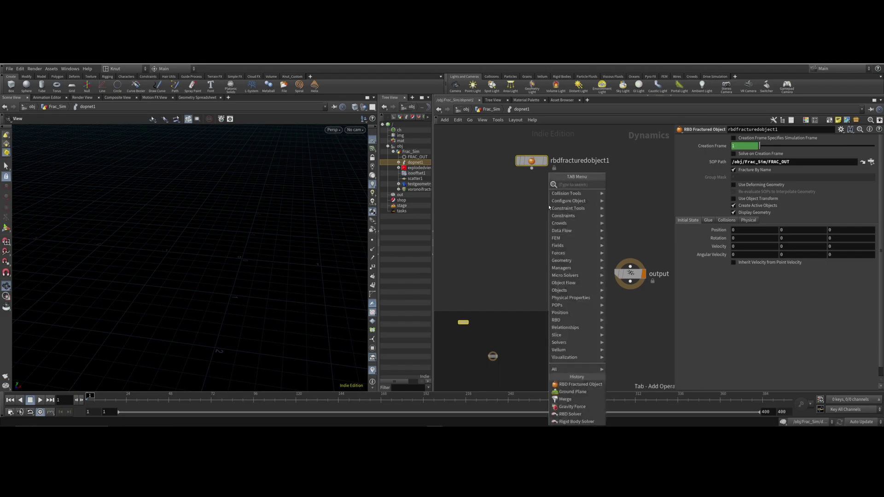
text(sol)
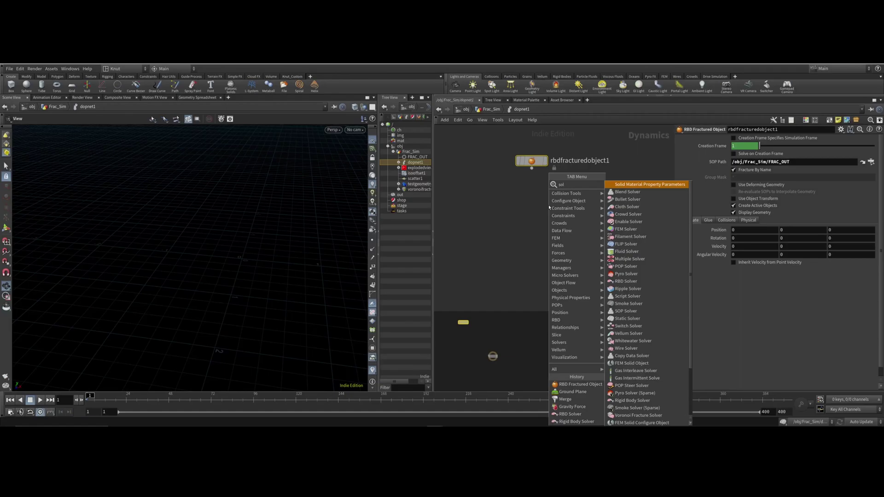
text(ri)
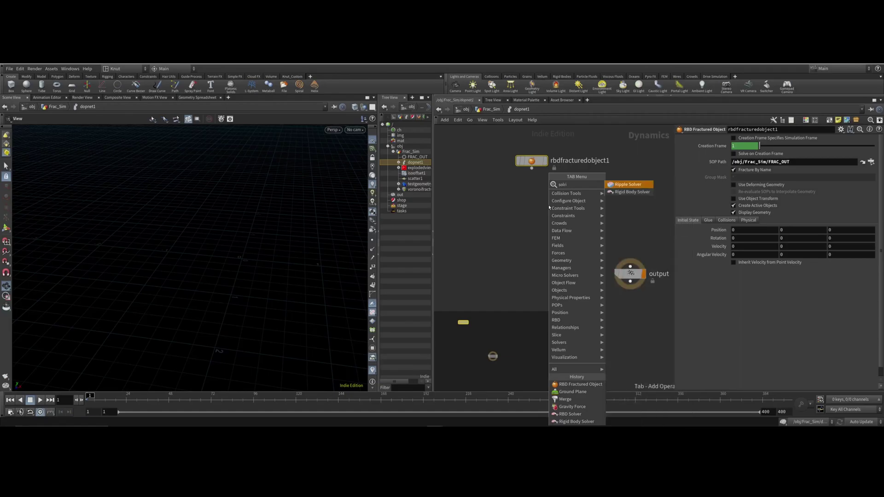
click(639, 196)
click(589, 203)
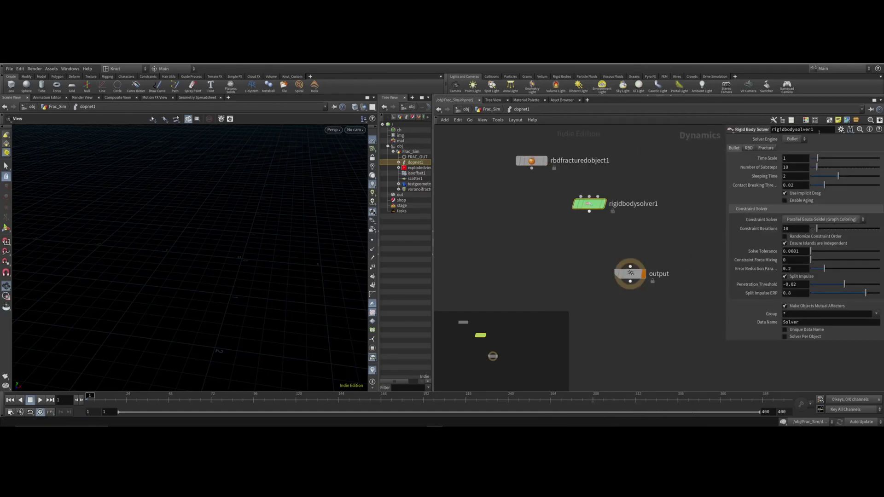
click(793, 140)
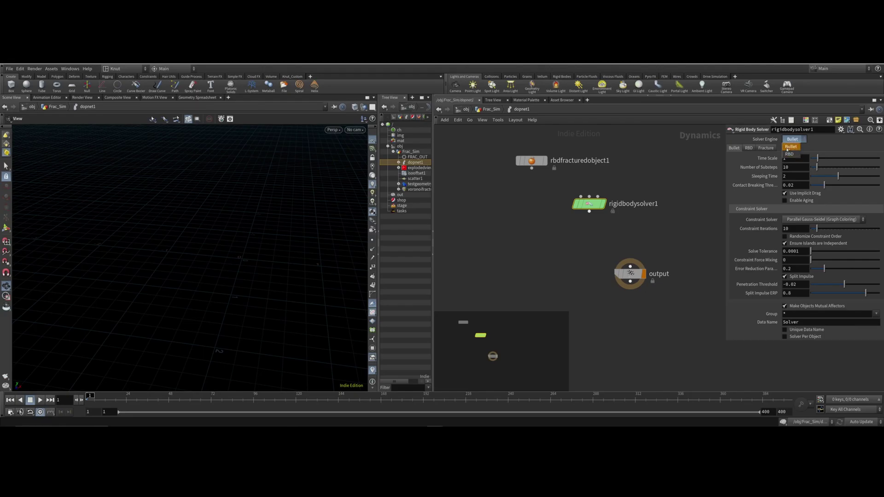
click(792, 147)
middle_drag(646, 187, 648, 162)
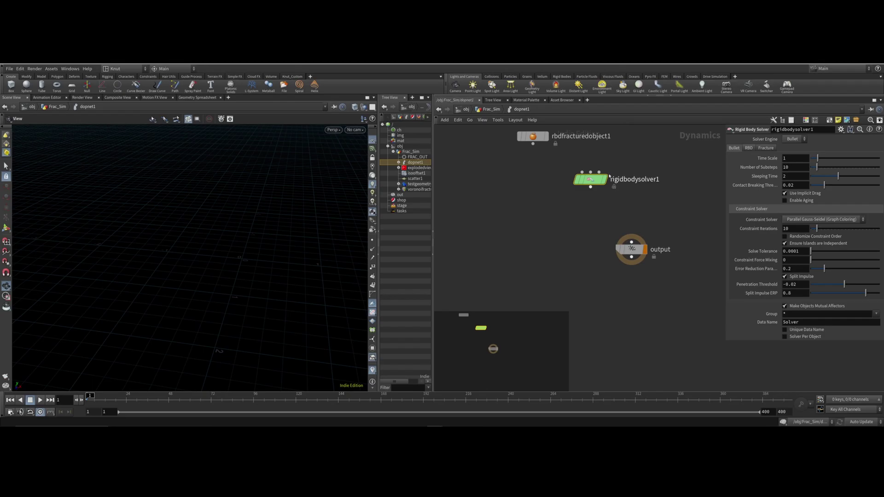
drag(533, 144, 582, 172)
Move the output node down, add a Gravity Force node and wire it between the Rigid Body Solver and output
drag(646, 246, 646, 271)
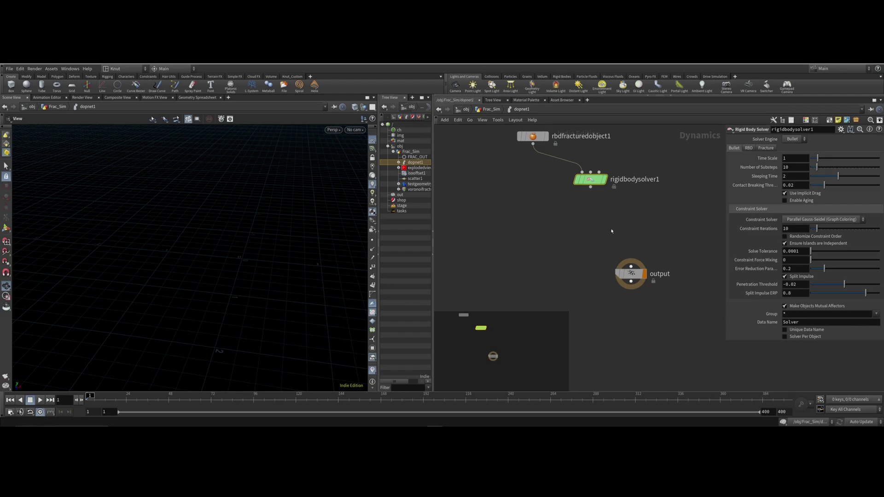
key(Tab)
text(gravi)
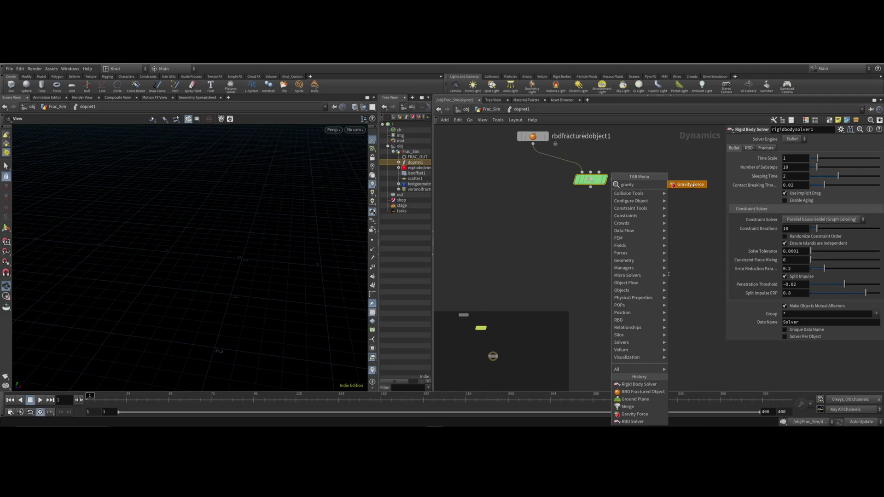
click(692, 184)
click(613, 222)
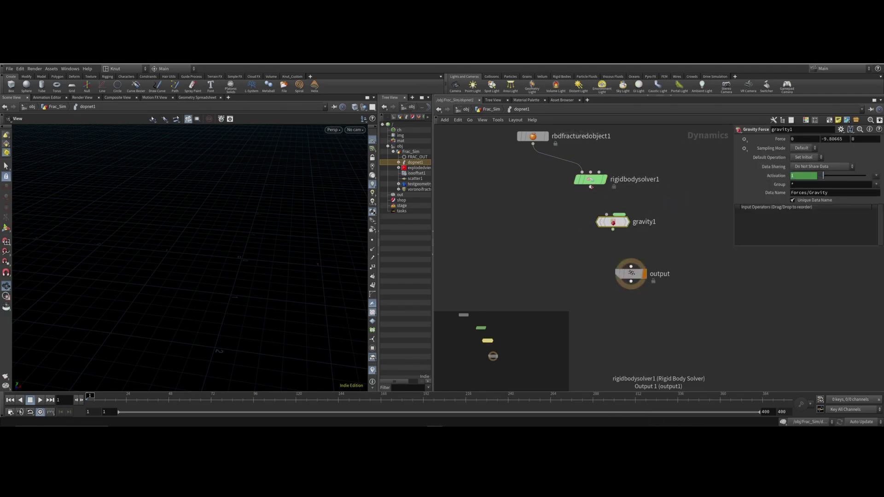
drag(591, 185, 631, 266)
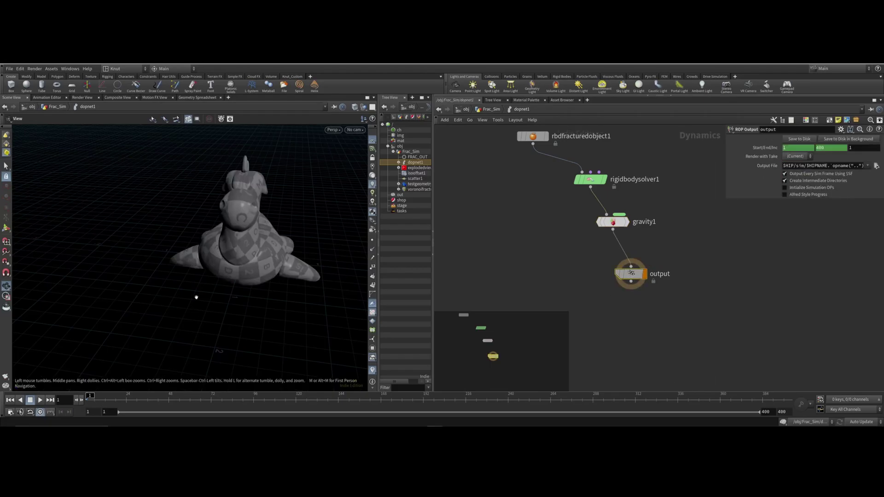
Play the simulation to check how the fractured toy falls, stop it and return to the first frame
mouse_move(197, 297)
mouse_down()
mouse_move(207, 302)
mouse_move(193, 310)
mouse_up()
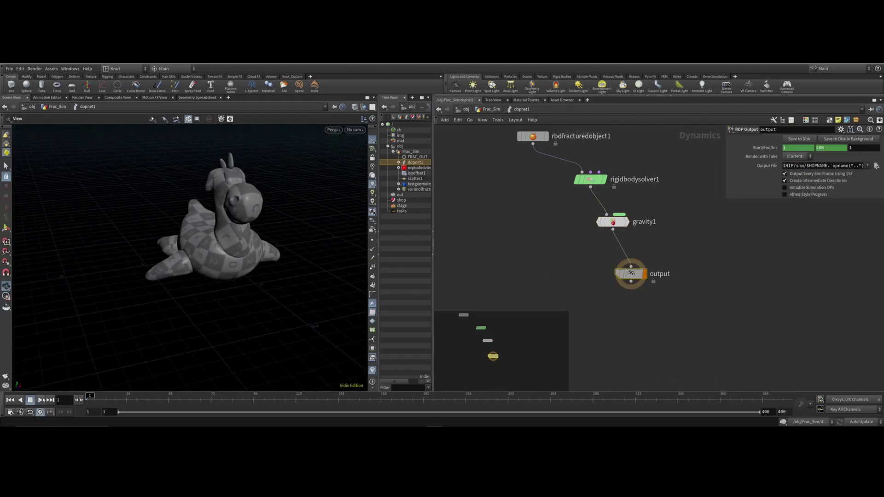
drag(193, 276, 163, 275)
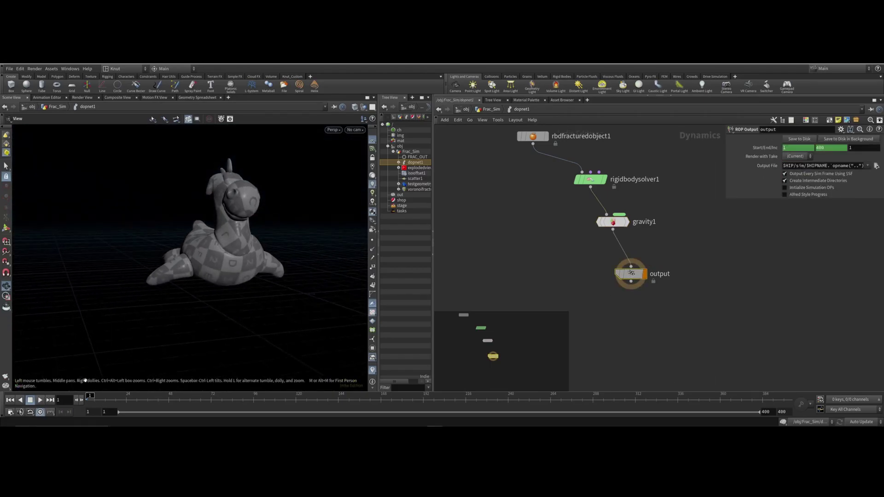
click(41, 401)
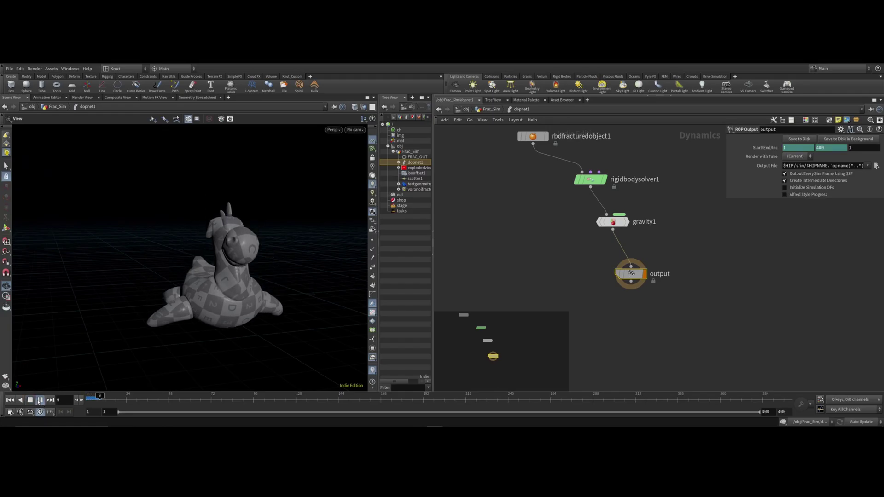
click(30, 400)
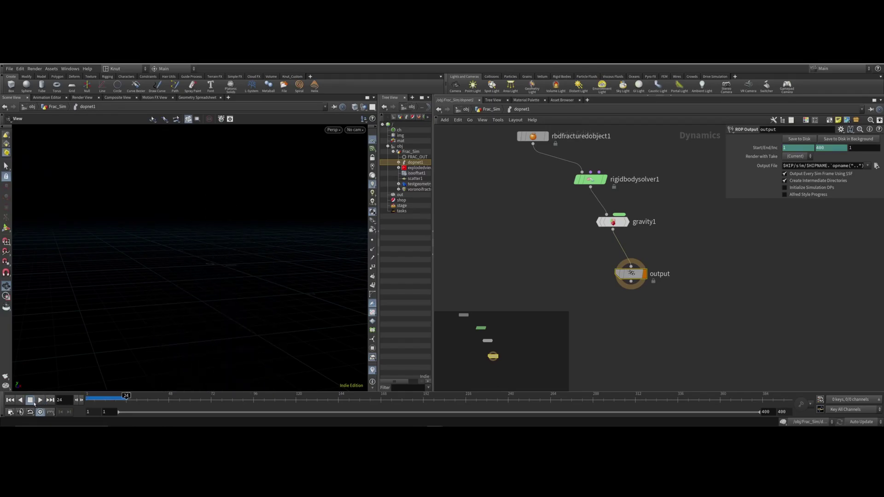
click(9, 399)
drag(284, 256, 202, 267)
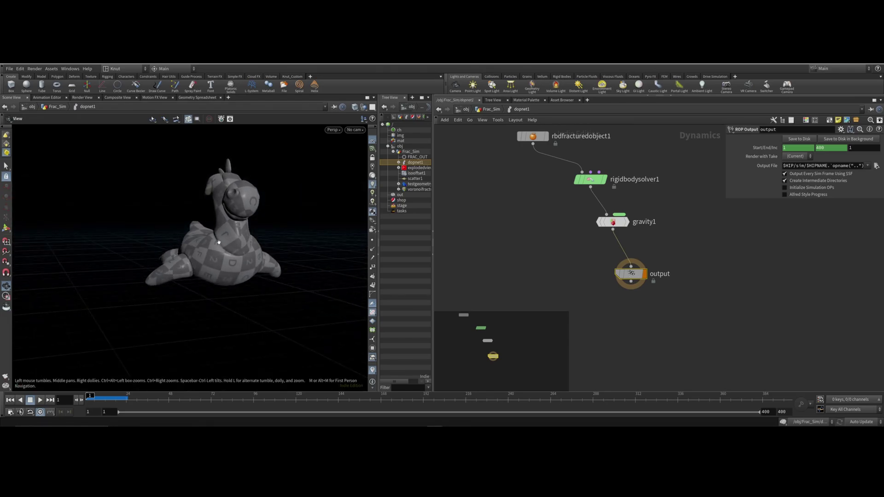
Go back up to the Frac_Sim network and set the rubber toy's Y translation to 1
middle_drag(511, 233, 513, 243)
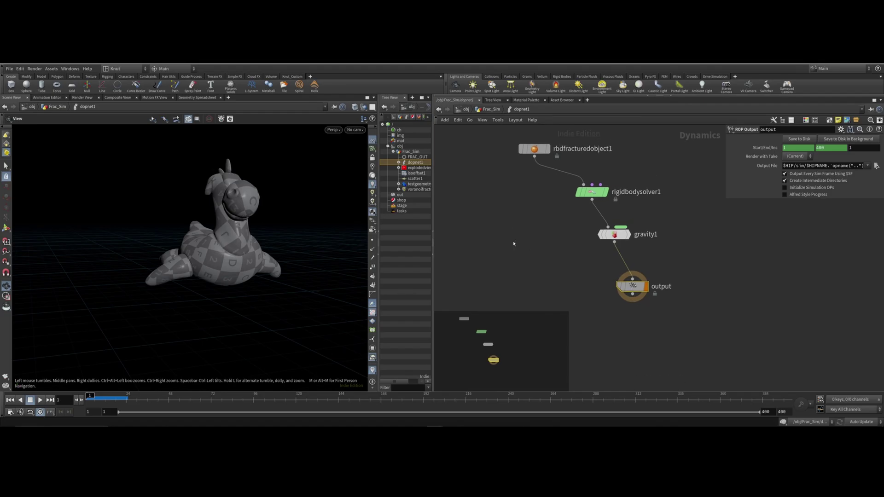
key(u)
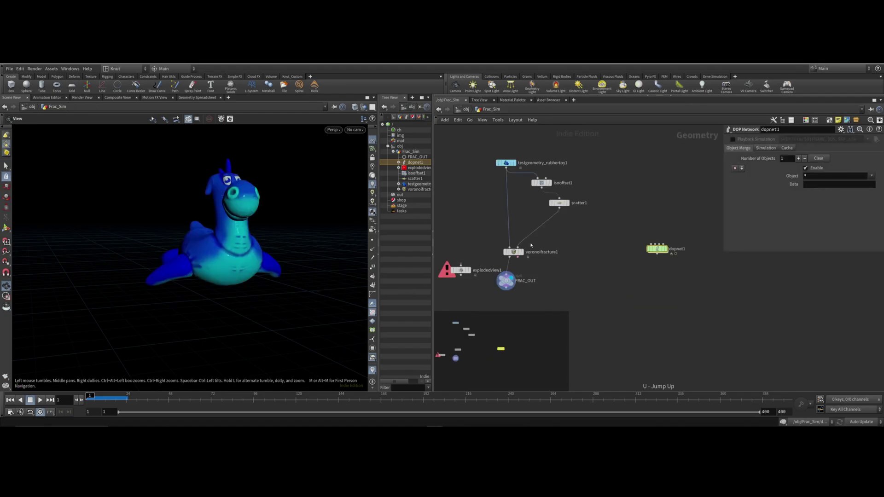
click(506, 163)
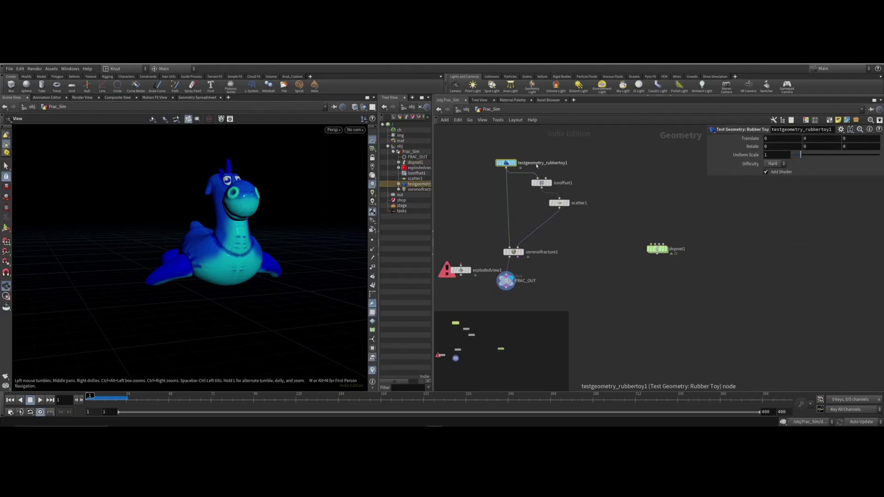
click(800, 138)
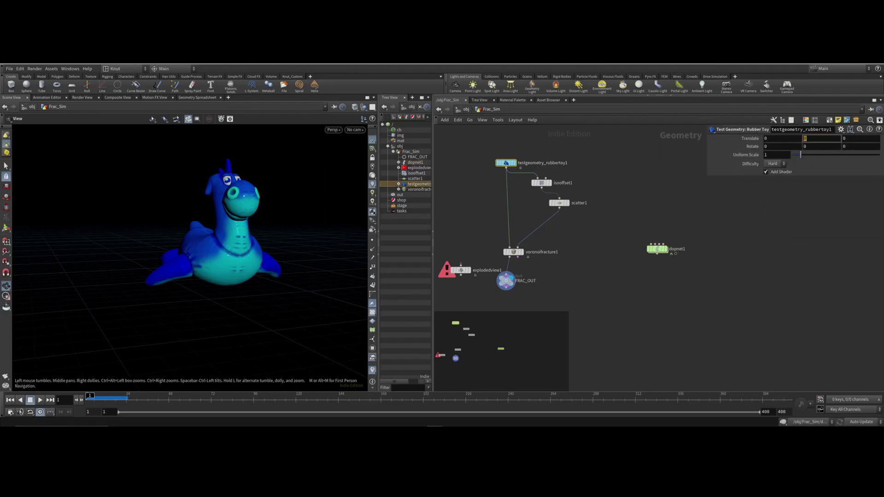
text(1)
key(Return)
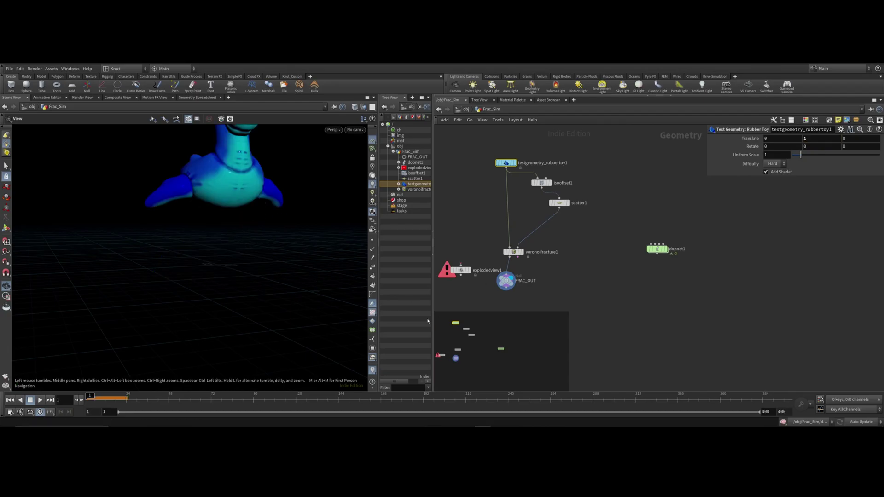
Go back inside the DOP Network and move the output node further below the gravity node
click(658, 249)
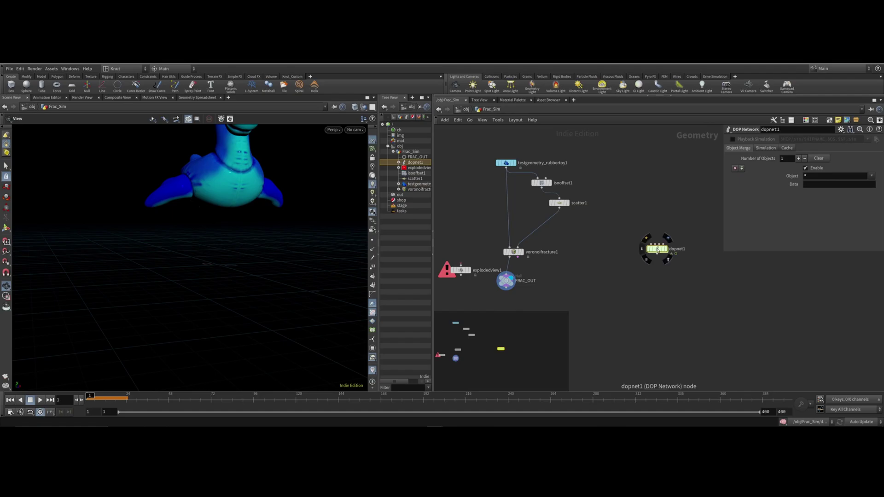
double_click(657, 249)
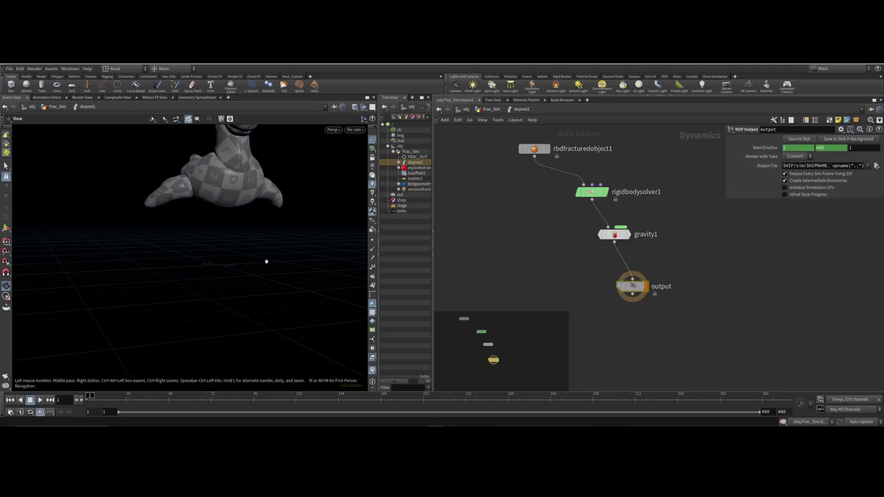
mouse_move(266, 261)
mouse_down()
mouse_move(276, 243)
mouse_move(272, 257)
mouse_up()
middle_drag(563, 261, 553, 252)
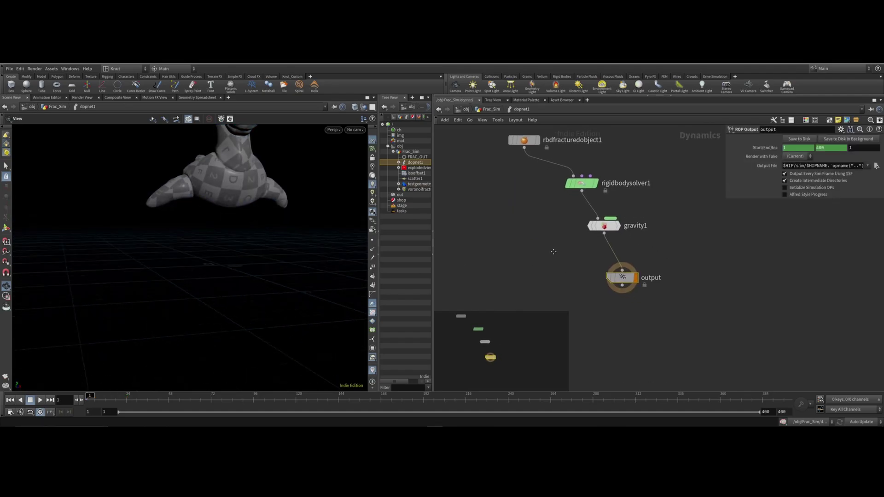
drag(620, 276, 612, 296)
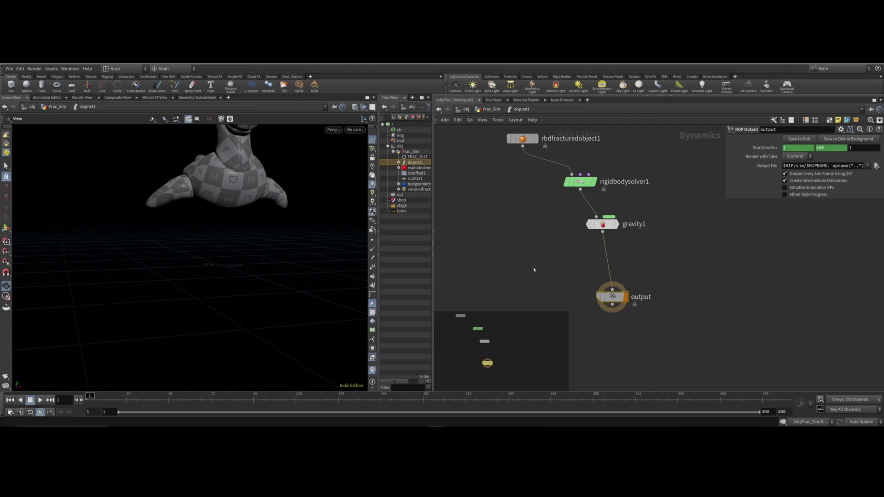
Add a Ground Plane node to the DOP network, placed between the gravity and output nodes' levels
key(Tab)
text(g)
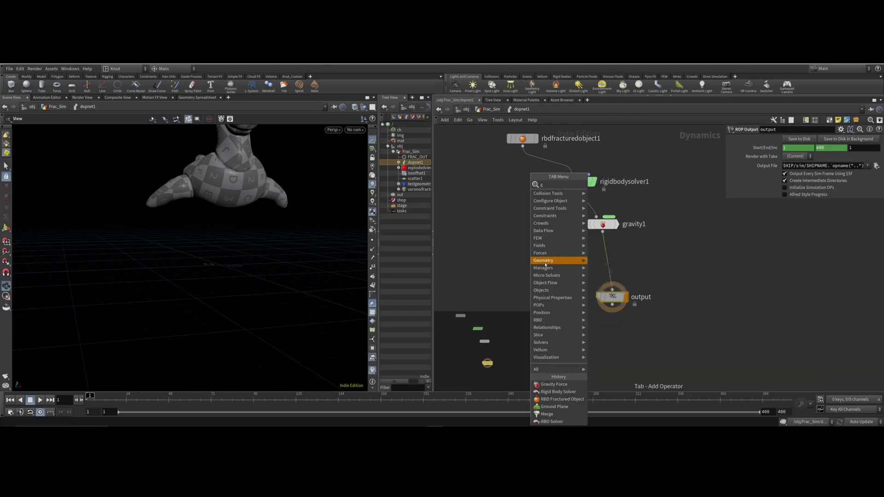
text(round)
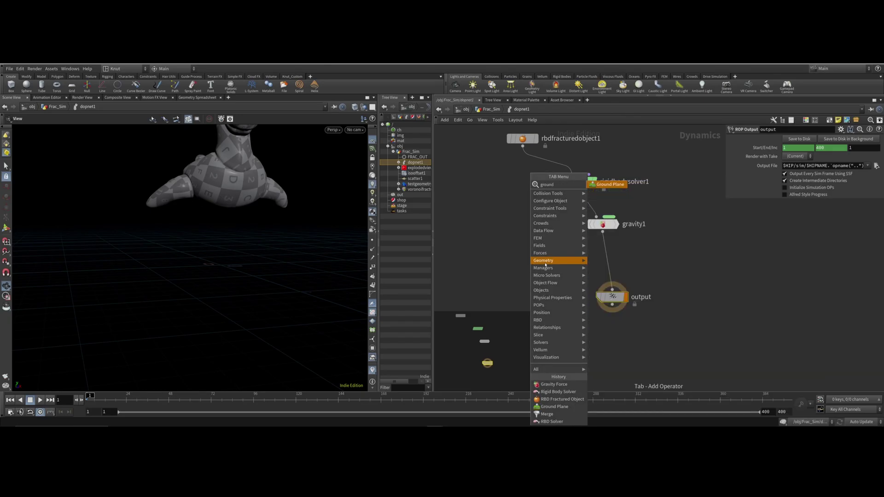
click(611, 185)
click(543, 258)
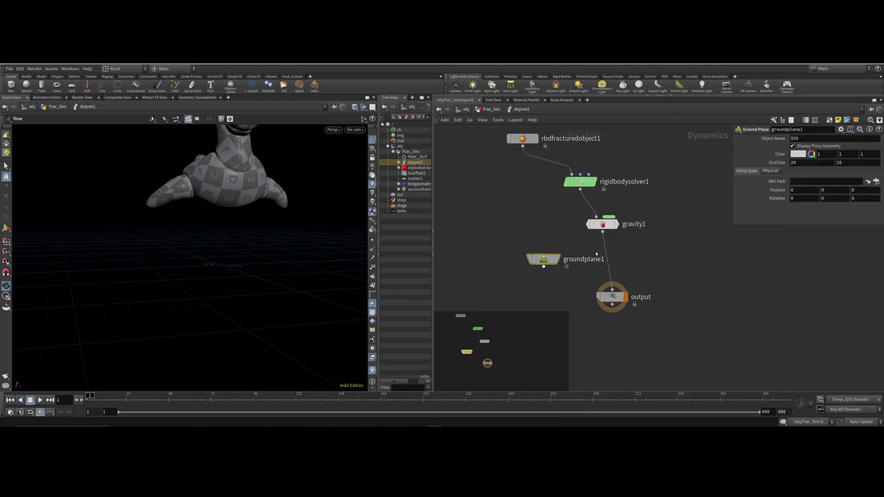
Move the output node further down and insert a Merge node on the wire between gravity and output
mouse_move(532, 228)
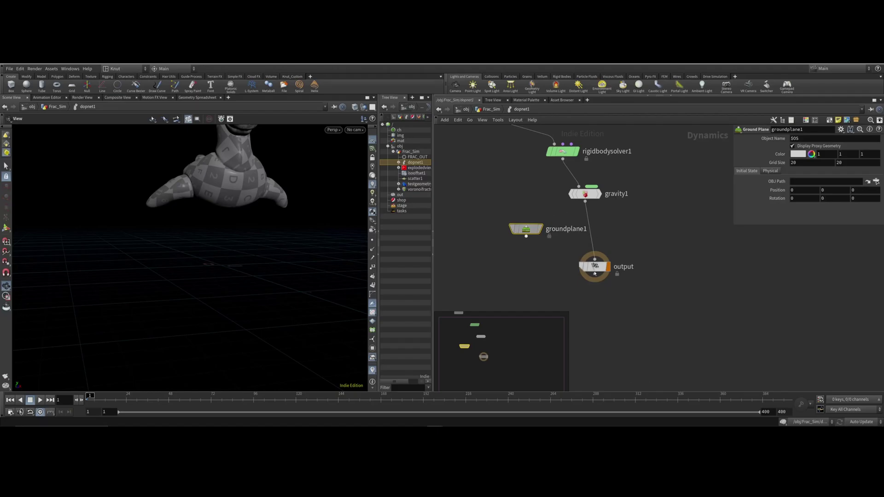
drag(595, 266, 596, 278)
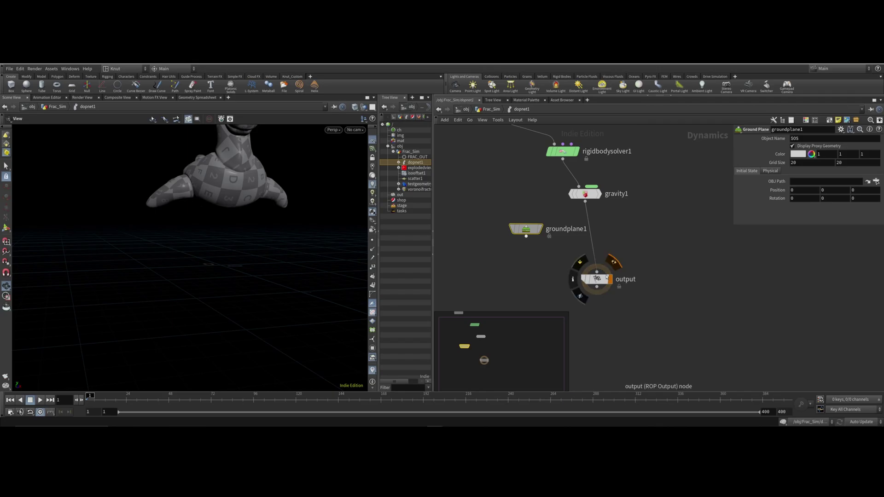
middle_drag(541, 265, 539, 253)
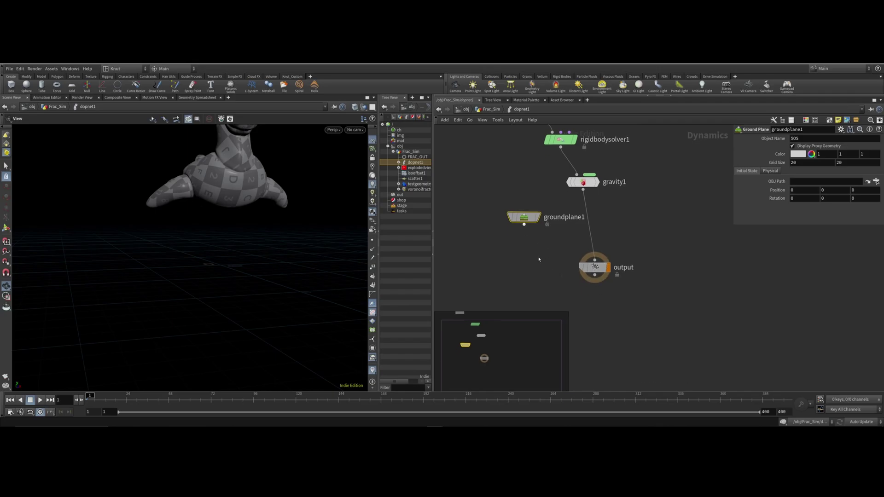
key(Tab)
mouse_move(539, 256)
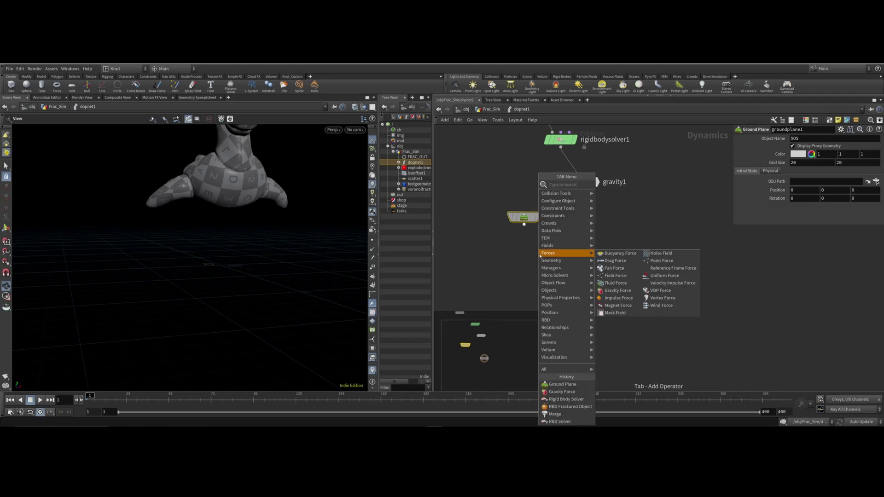
text(merg)
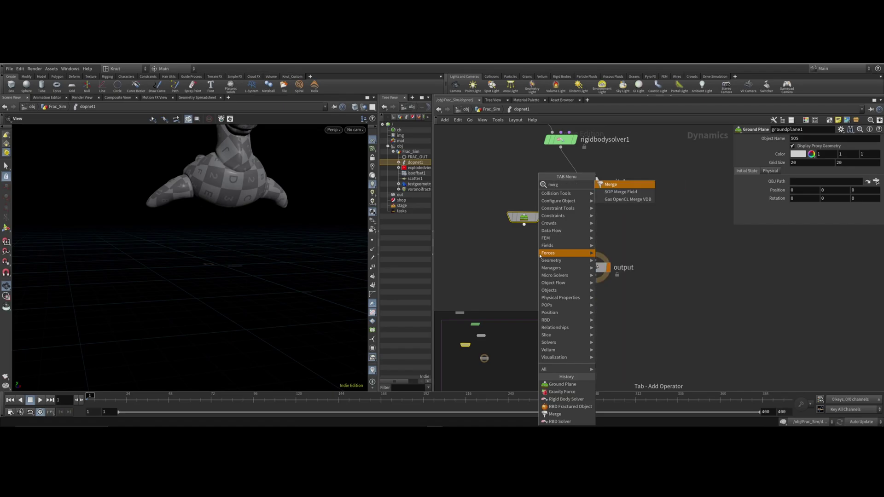
text(e)
click(614, 185)
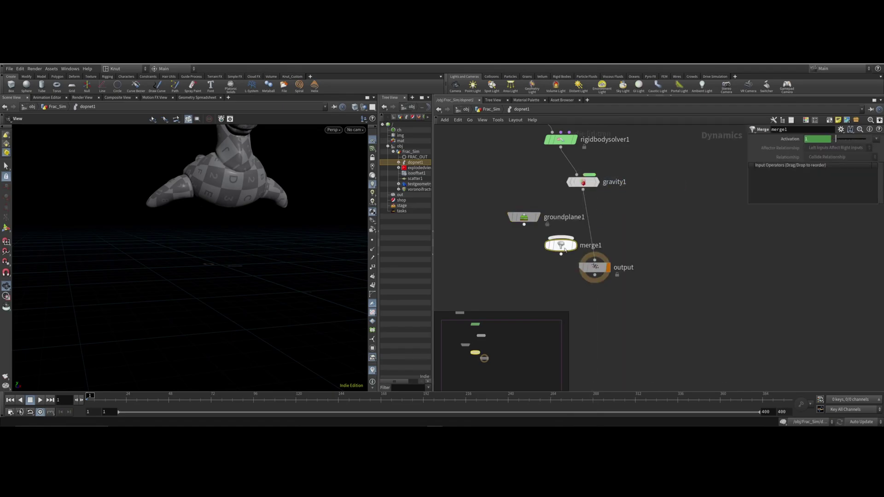
click(587, 224)
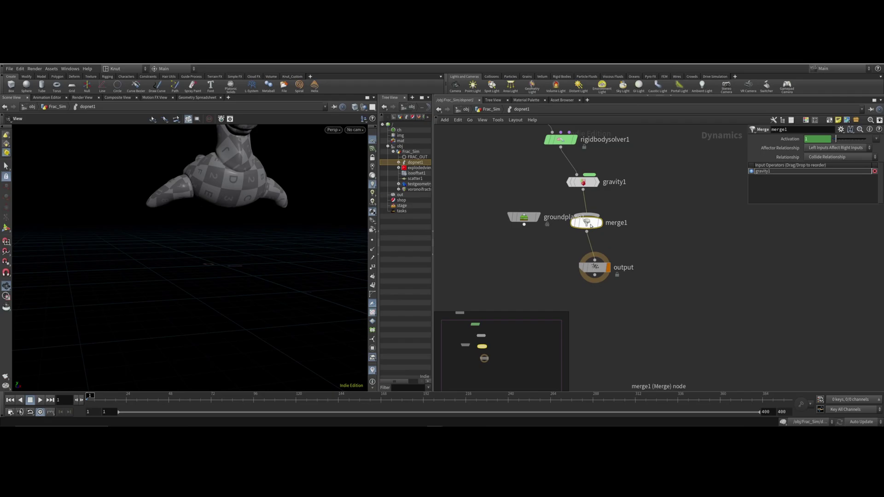
Move the ground plane node beside the gravity node and wire it into the Merge node
mouse_move(537, 217)
drag(538, 217, 589, 213)
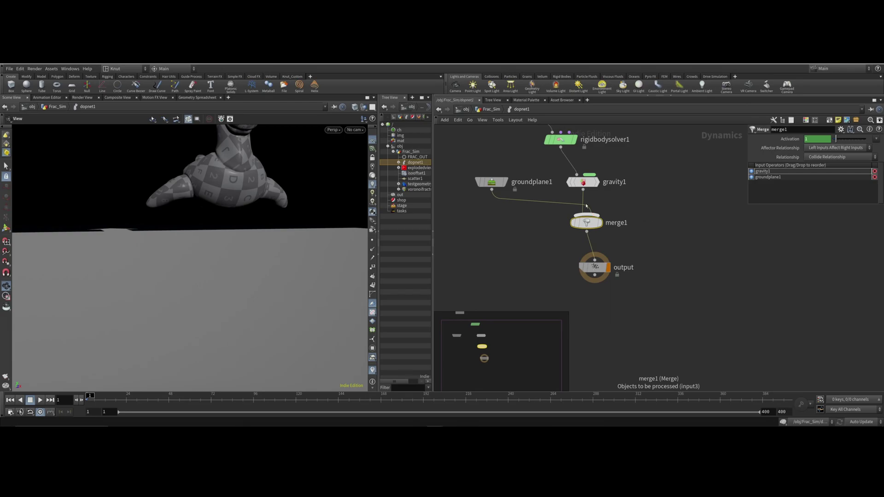
mouse_move(604, 215)
mouse_move(534, 182)
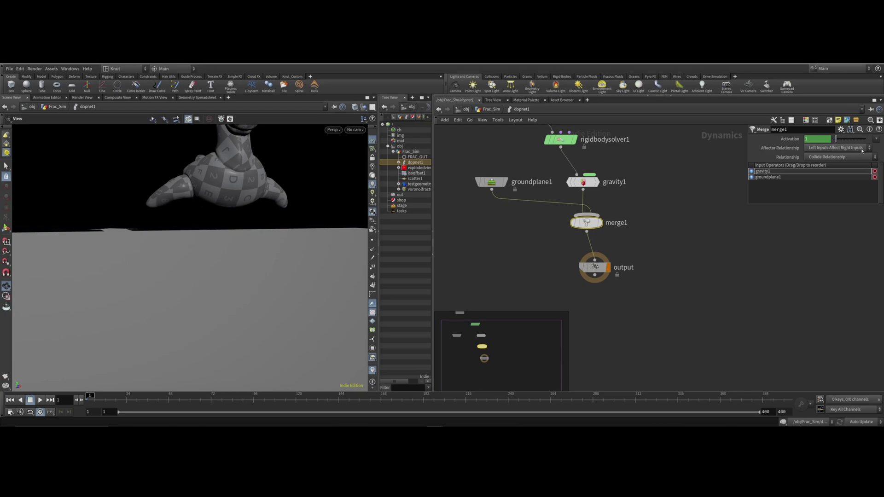
Play the simulation to check how the toy meets the ground plane, stop it and return to the first frame
scroll(174, 238, down, 5)
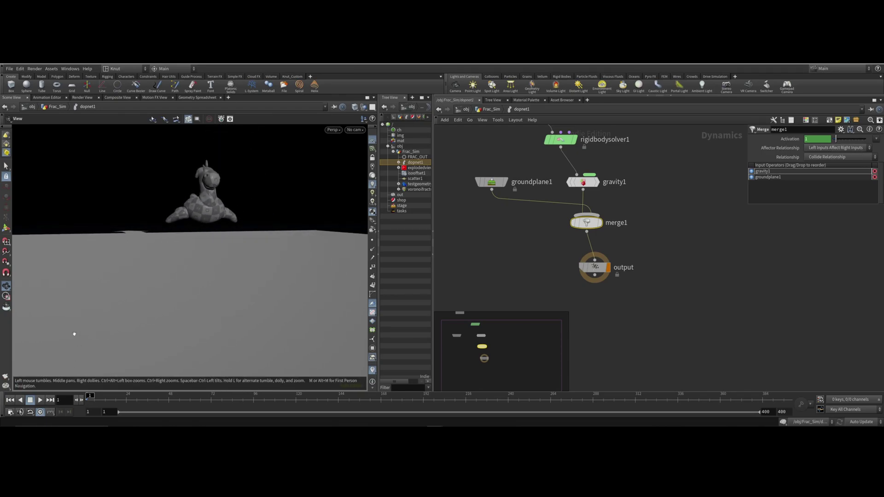
click(40, 400)
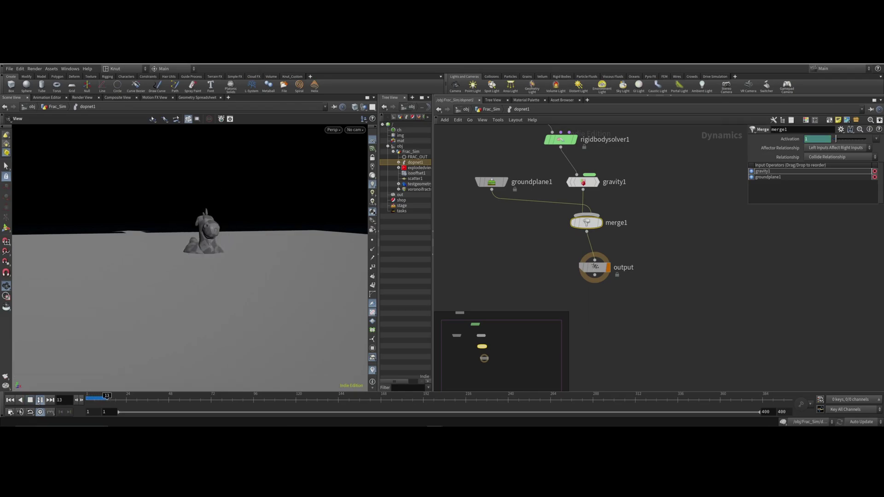
click(40, 399)
click(9, 400)
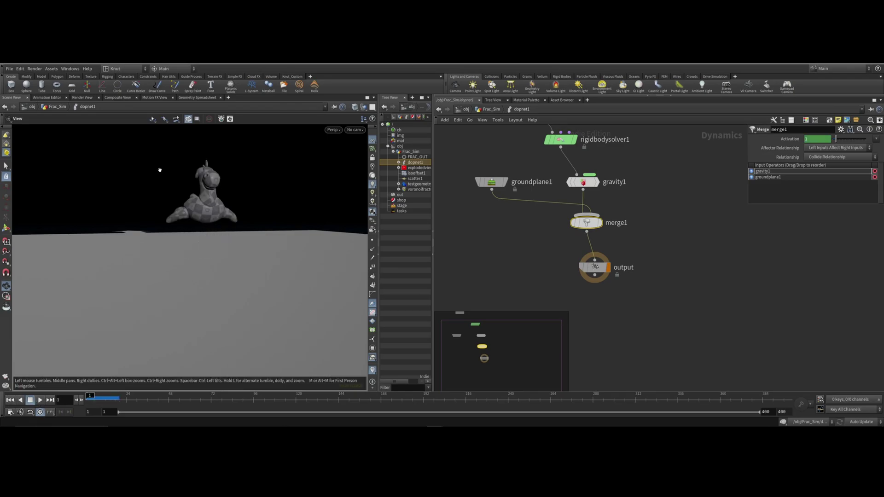
Reorder the Merge inputs so groundplane1 comes before gravity1, replay the simulation and return to the first frame
click(770, 179)
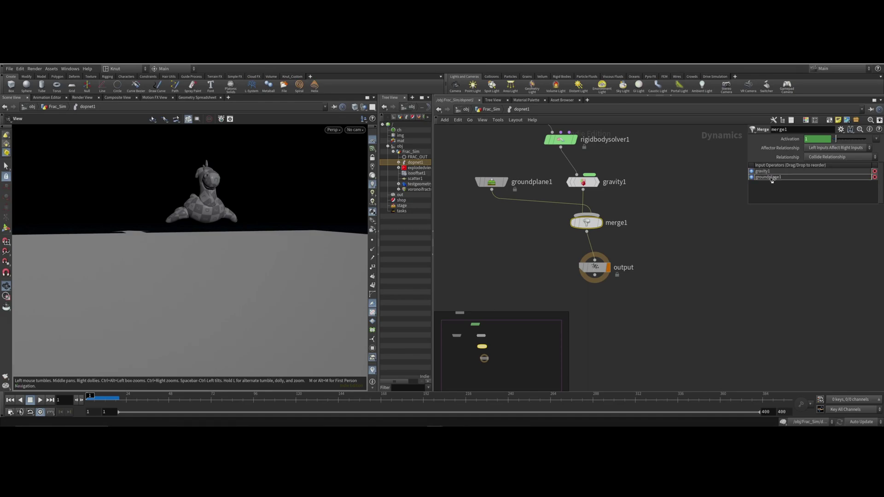
click(771, 179)
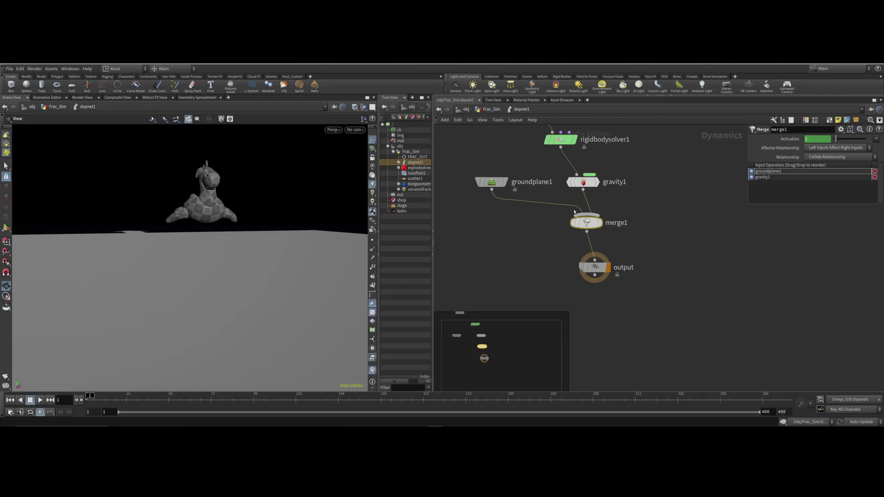
click(40, 400)
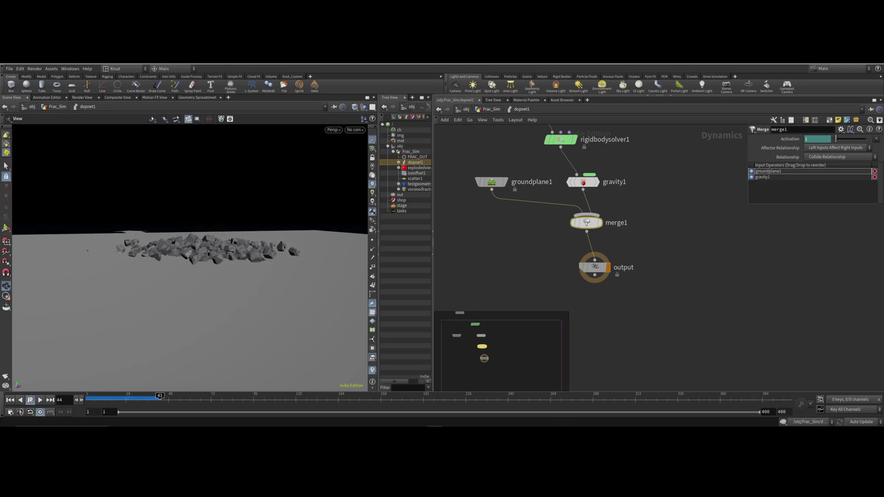
click(9, 400)
Go back up to the Frac_Sim geometry network, to the DOP Network node
middle_drag(637, 267, 641, 292)
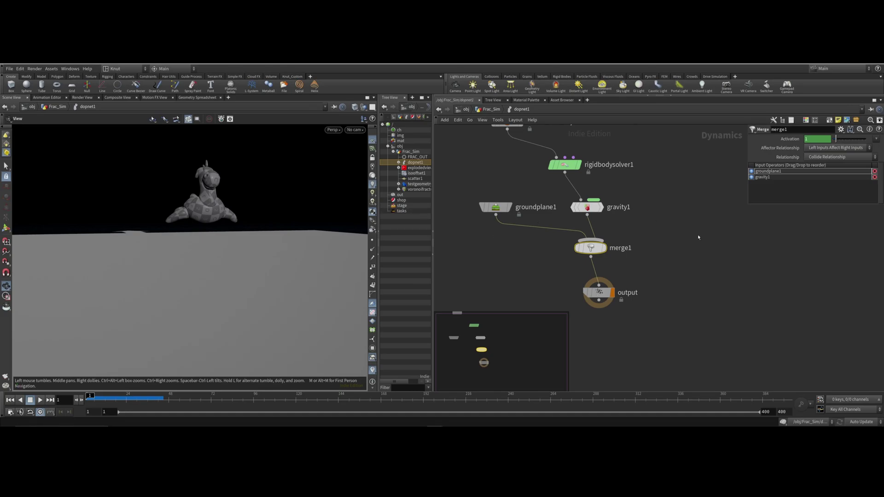
middle_drag(698, 237, 677, 240)
key(u)
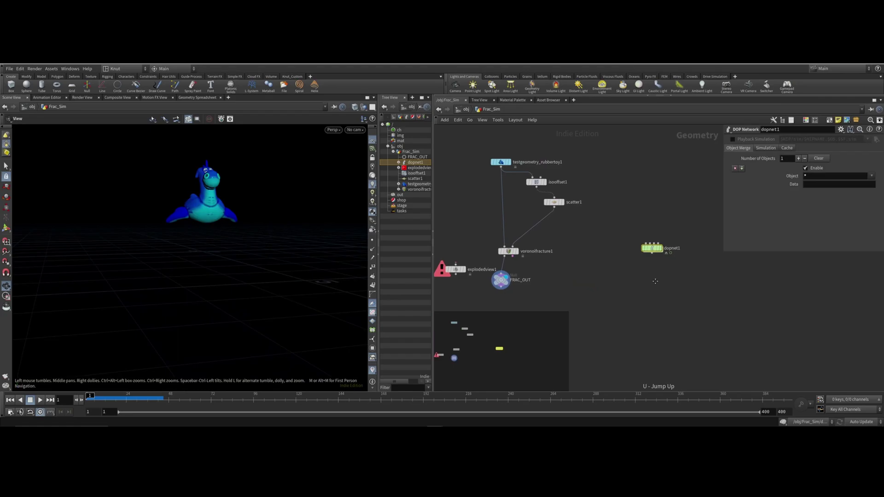
scroll(634, 262, up, 3)
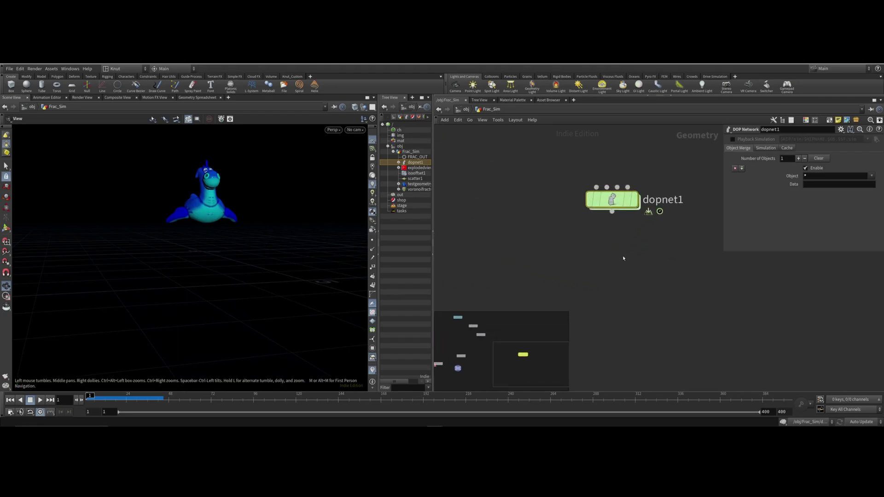
key(Tab)
text(es)
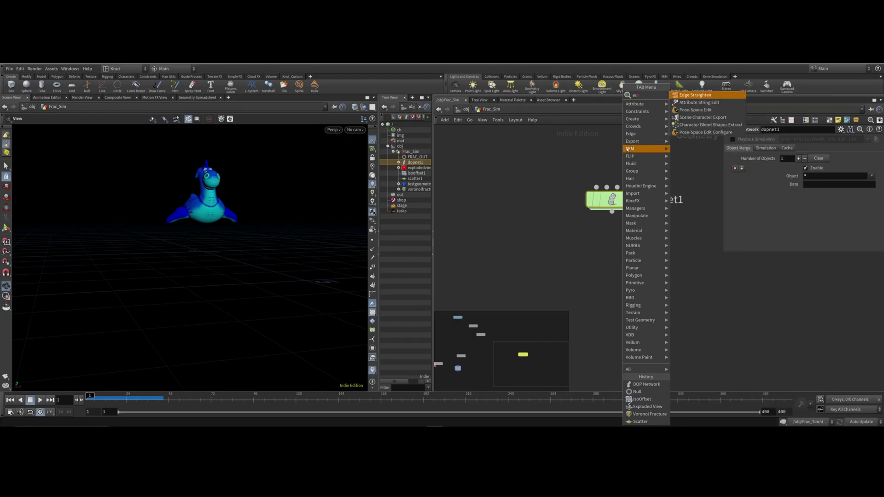
click(577, 269)
Add a USD Export node below the DOP Network, wire the DOP Network's output into it and turn on its display
key(Tab)
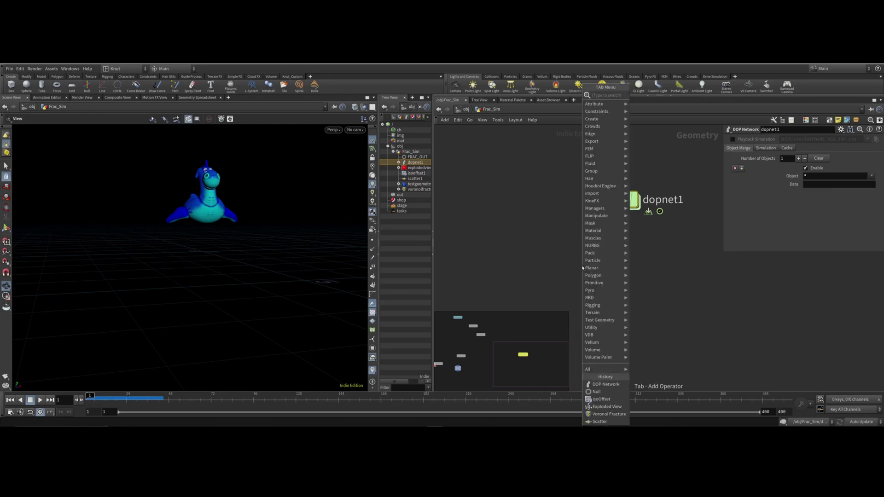
text(usd)
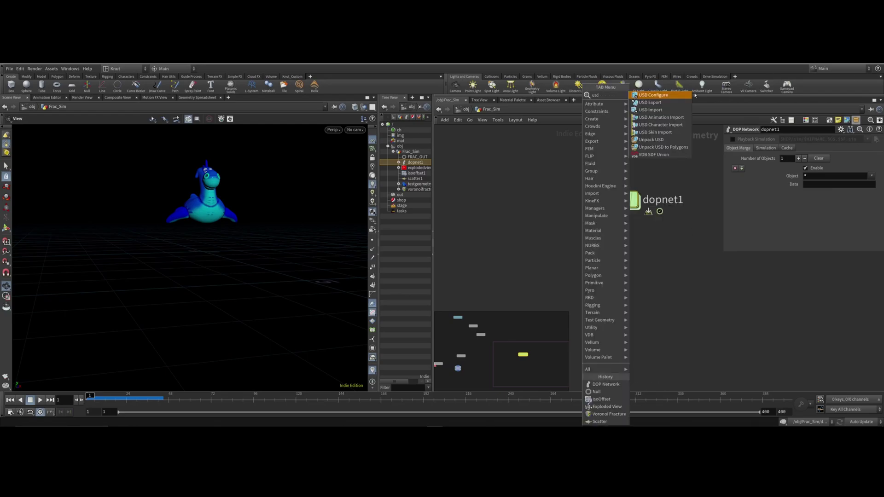
click(651, 103)
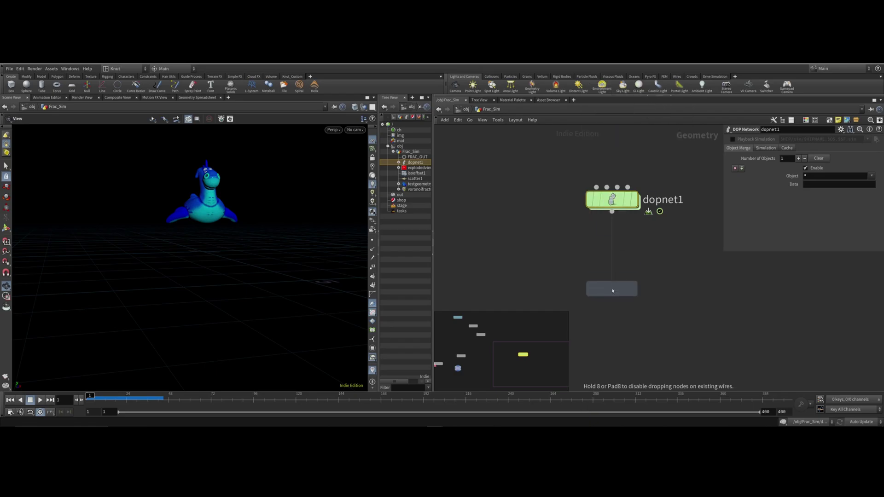
click(612, 260)
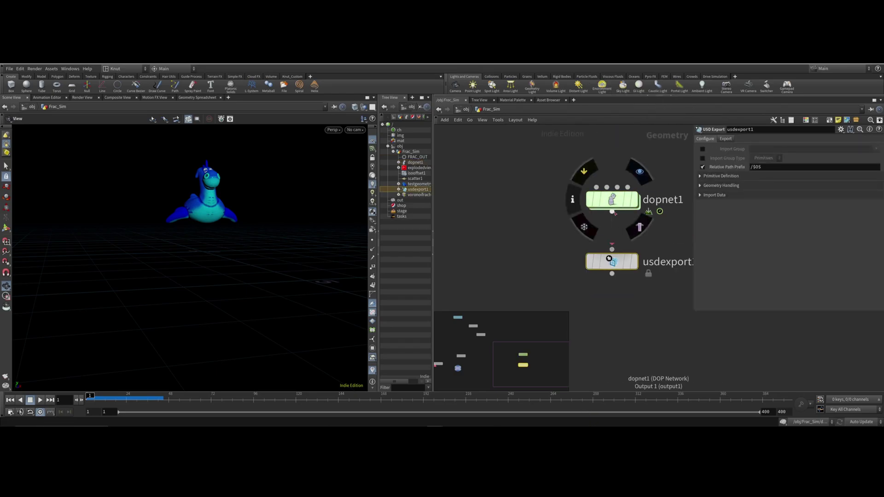
drag(611, 211, 612, 249)
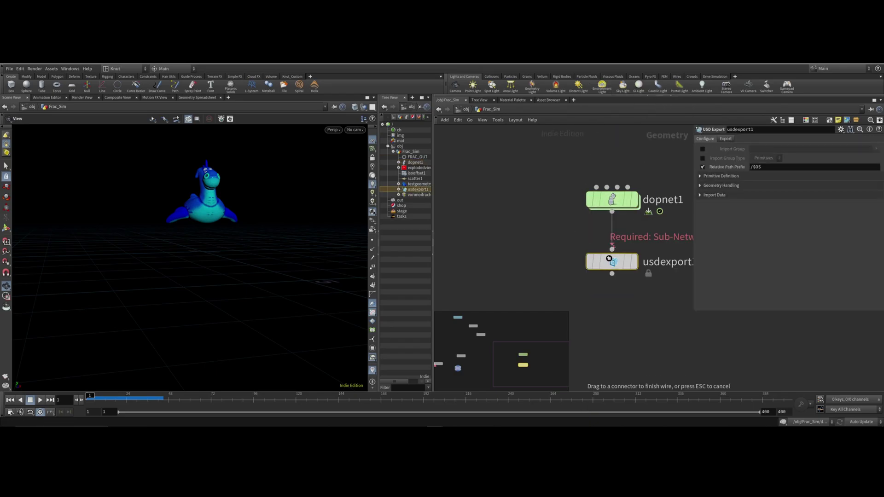
click(630, 263)
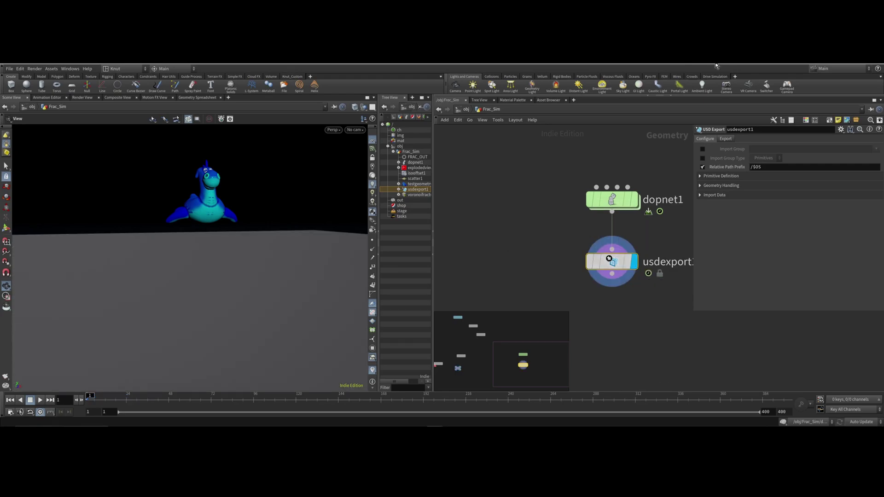
Set the USD export's output file to F:/CACHE_Delete/Rubber.usd and its valid frame range to Render Frame Range
click(725, 139)
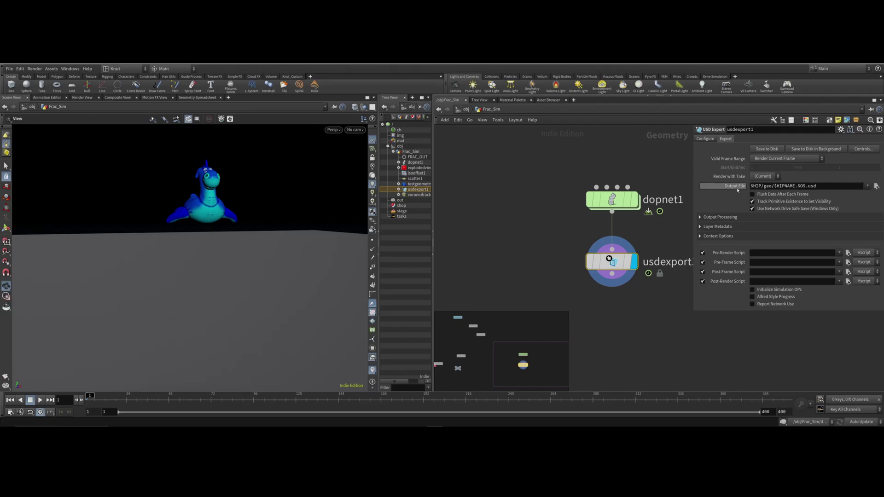
click(876, 186)
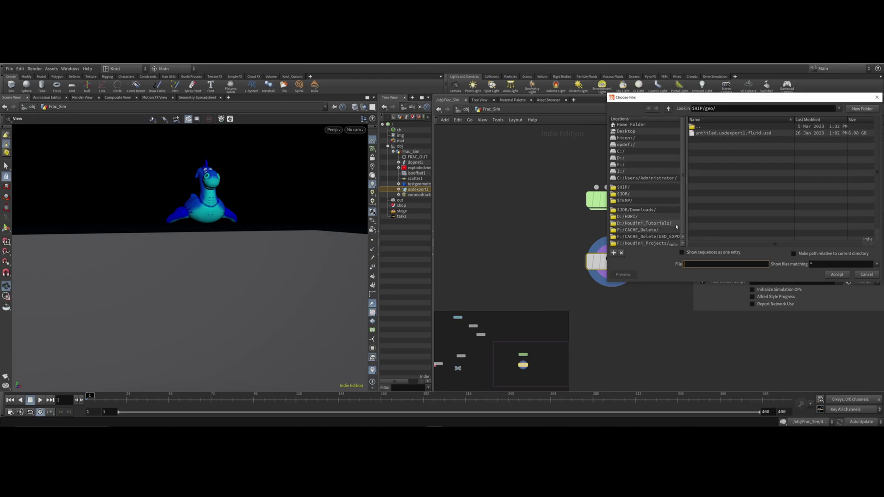
click(638, 230)
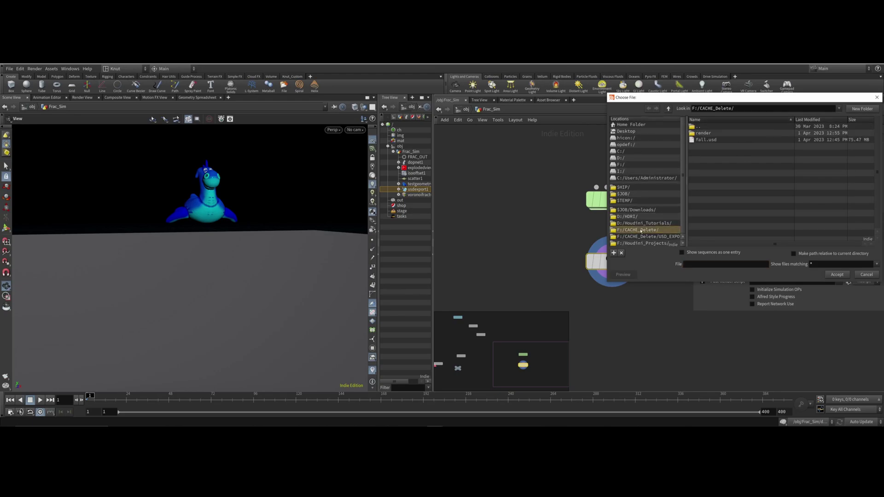
click(694, 263)
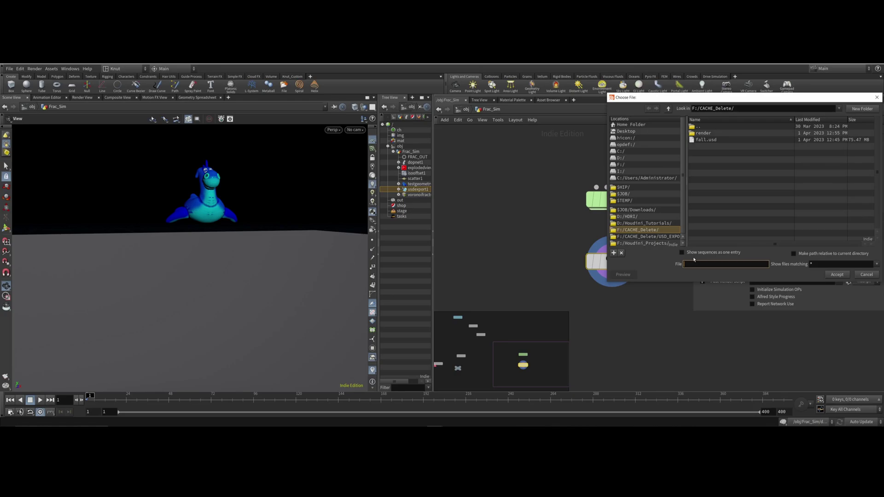
text(Rubber.usd)
click(842, 274)
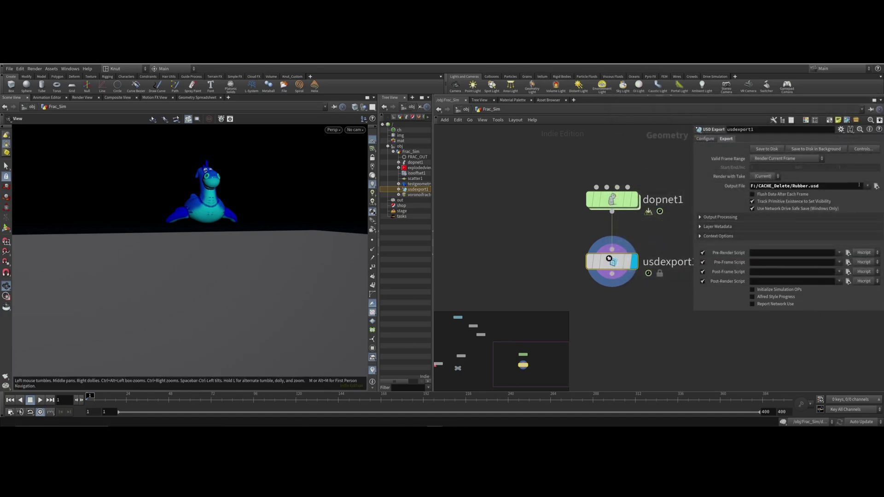
click(782, 158)
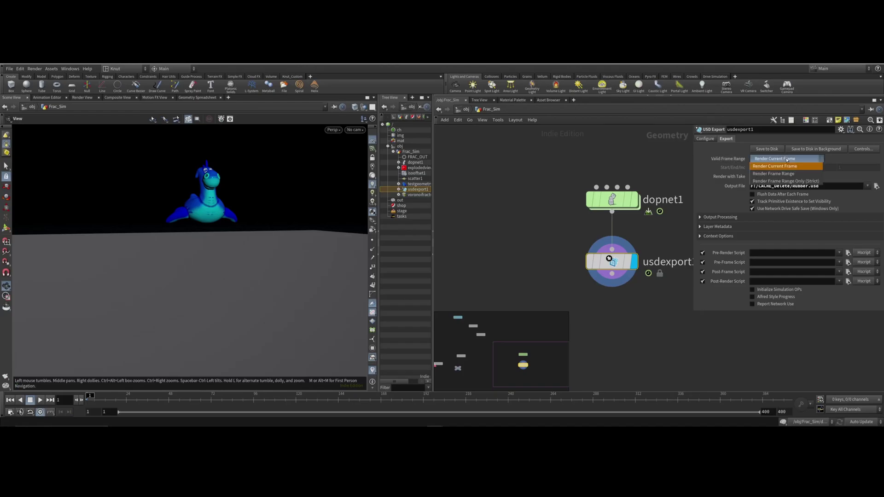
click(778, 175)
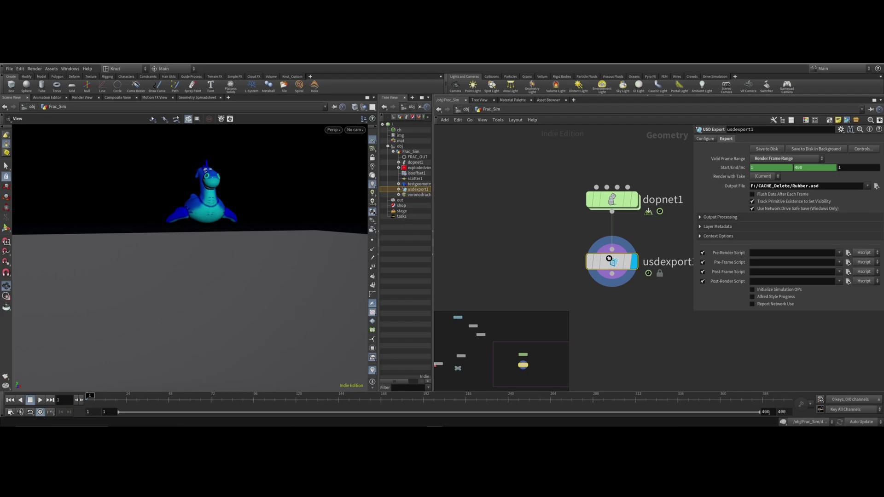
Set both the playback range's end and the timeline's overall end to frame 60
click(765, 412)
text(60)
key(Return)
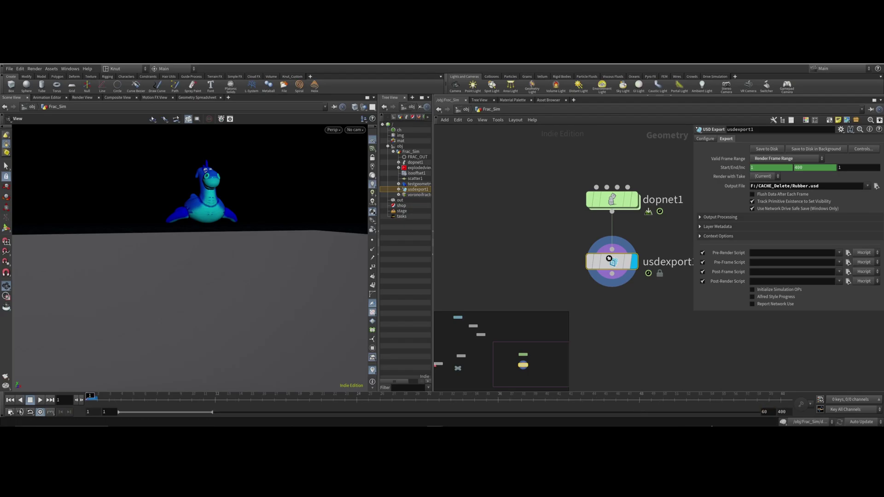
click(781, 411)
text(60)
key(Return)
click(6, 272)
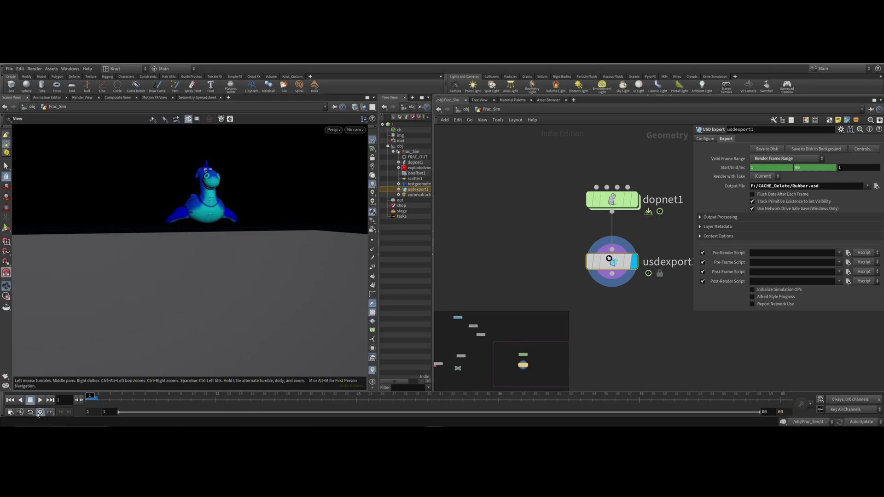
Play the simulation through to about frame 50, then save the USD export to disk
click(40, 400)
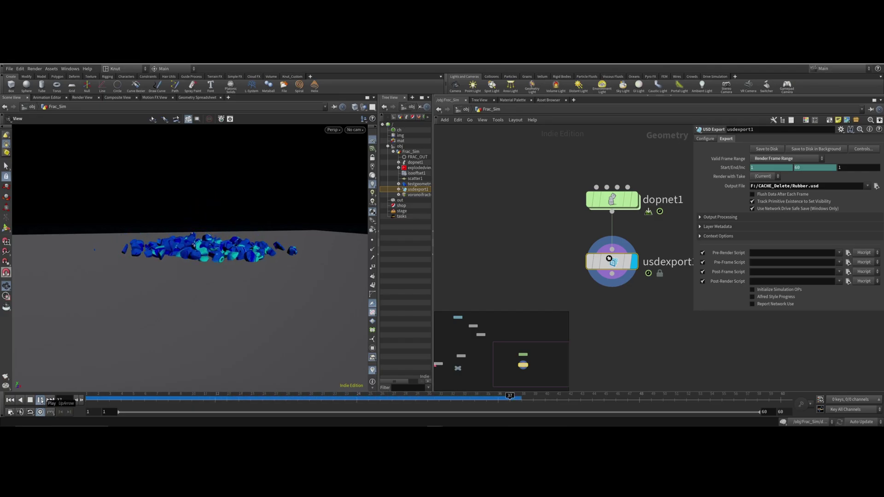
click(40, 400)
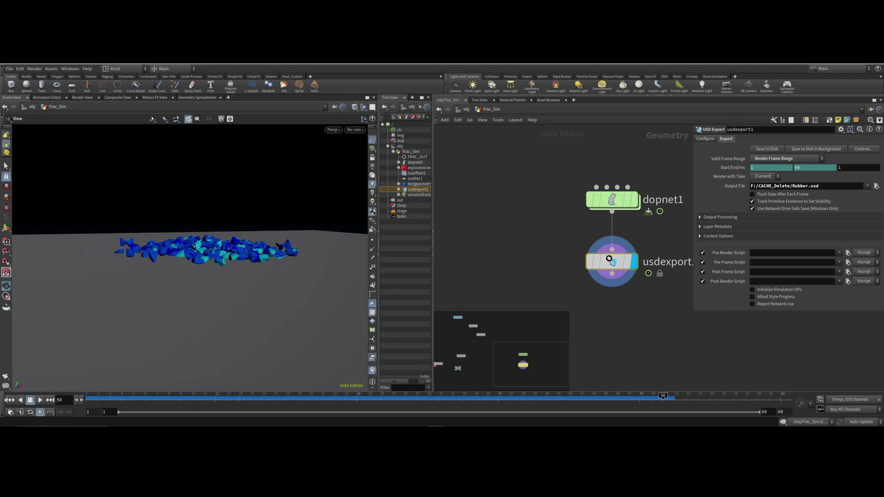
middle_drag(733, 327, 681, 319)
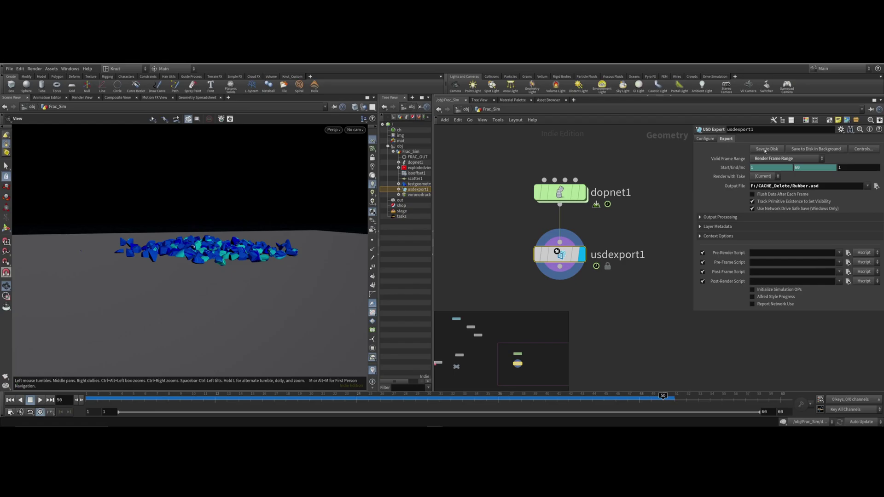
click(767, 149)
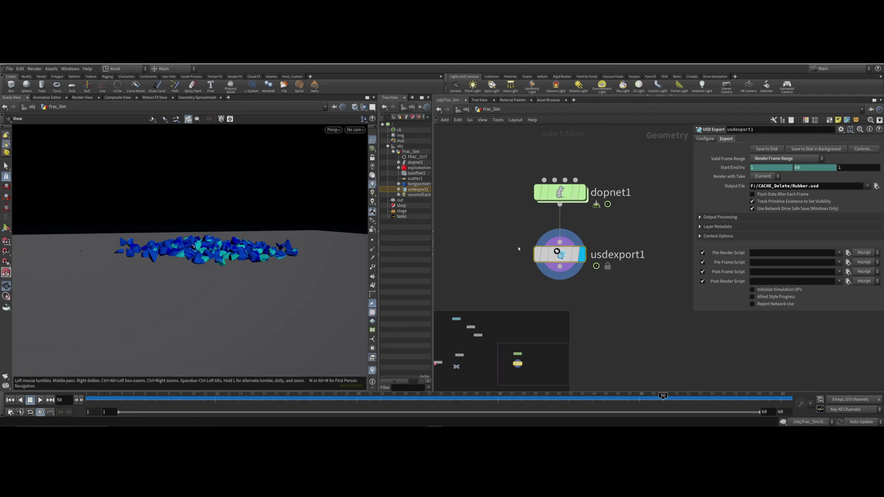
Switch to the Solaris desktop and open the stage network
click(438, 109)
click(438, 109)
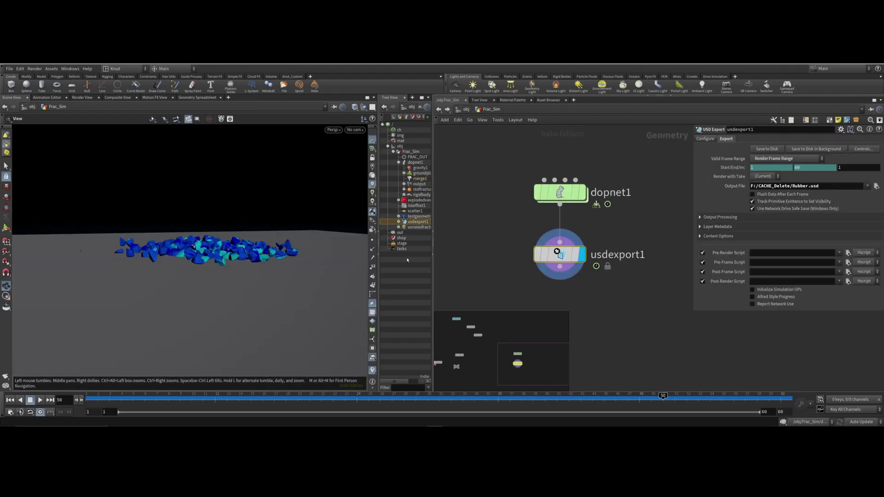
click(120, 69)
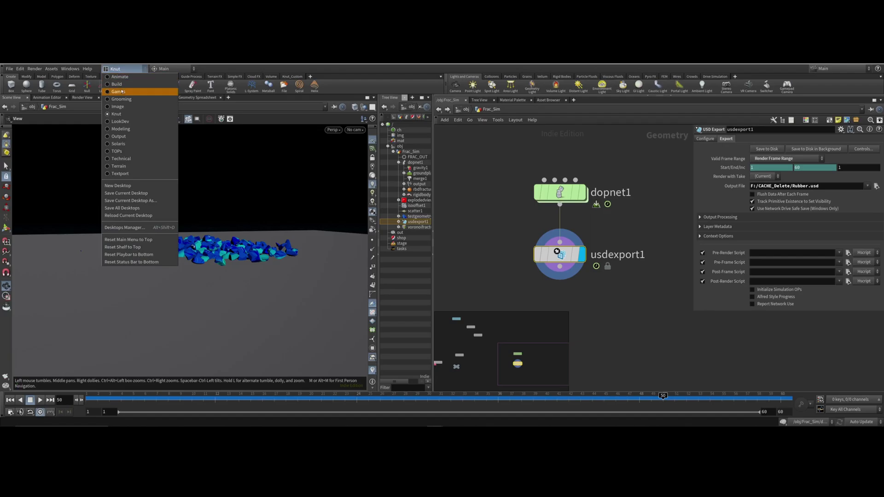
click(119, 144)
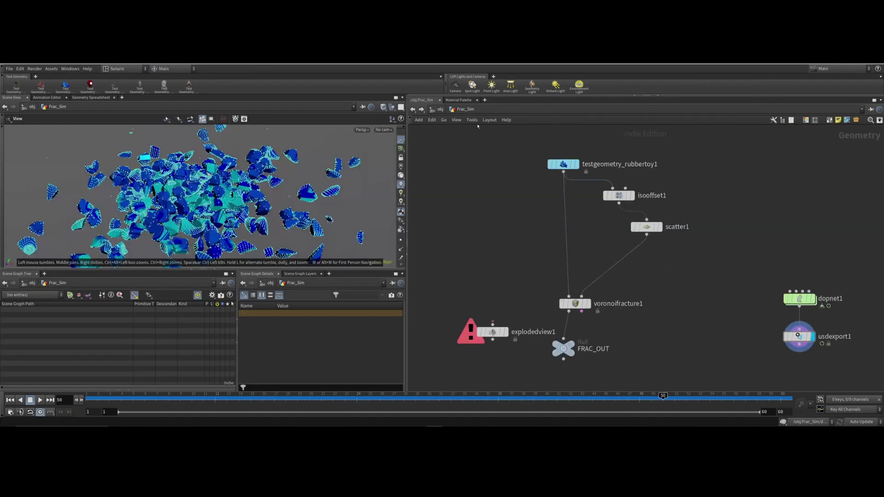
click(439, 109)
click(439, 109)
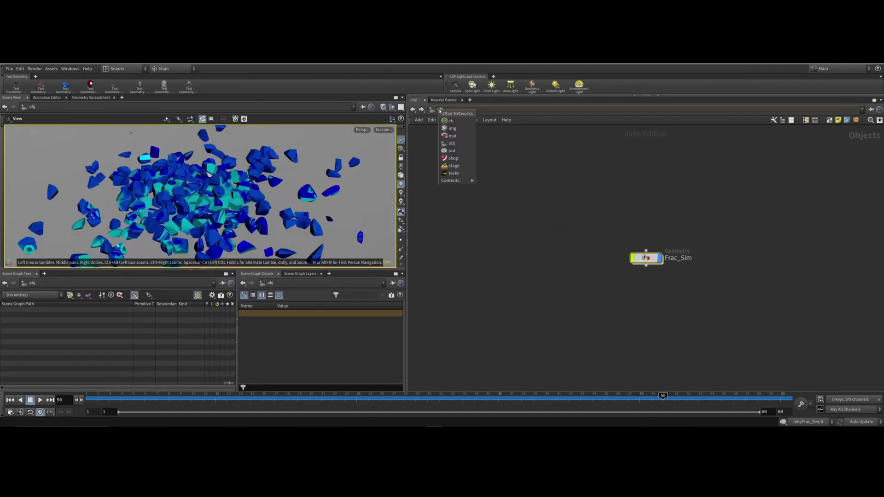
click(460, 166)
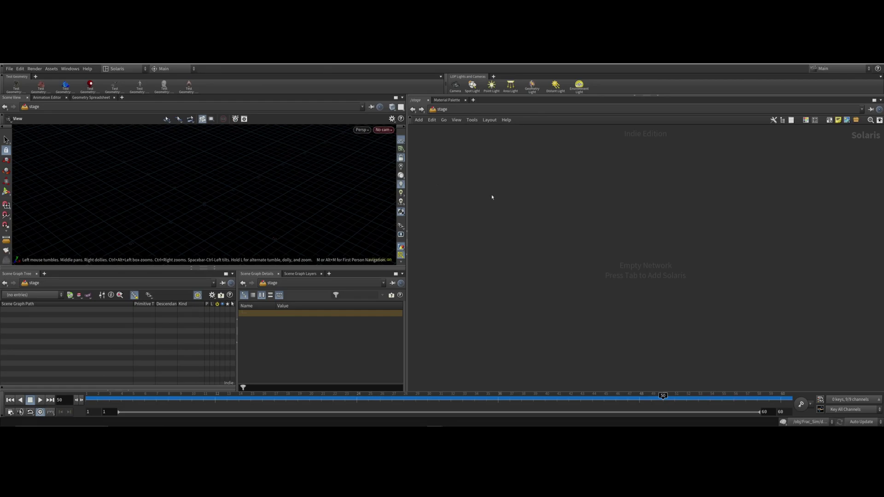
Add a Reference node to the stage and set its file pattern to F:/CACHE_Delete/Rubber.usd
key(Tab)
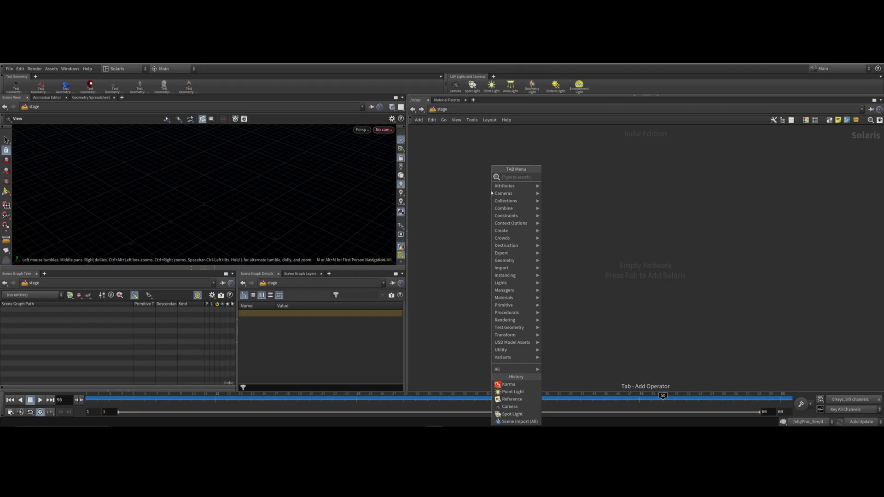
text(refe)
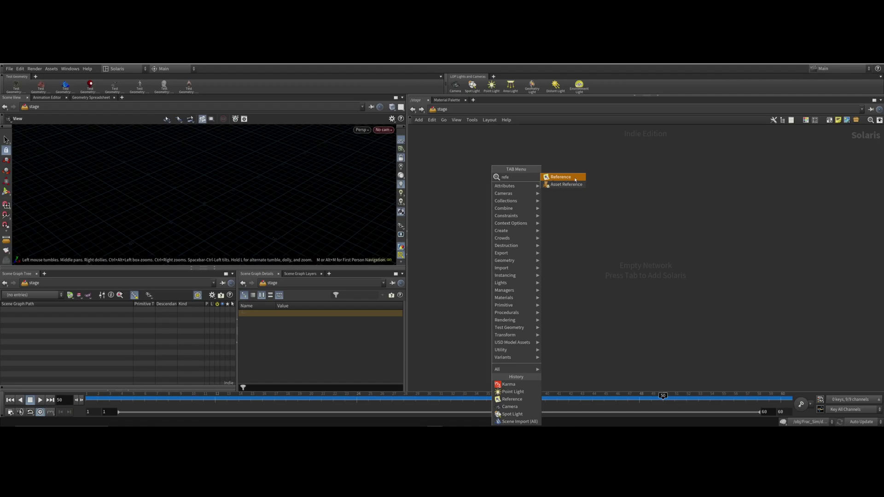
click(560, 179)
click(553, 199)
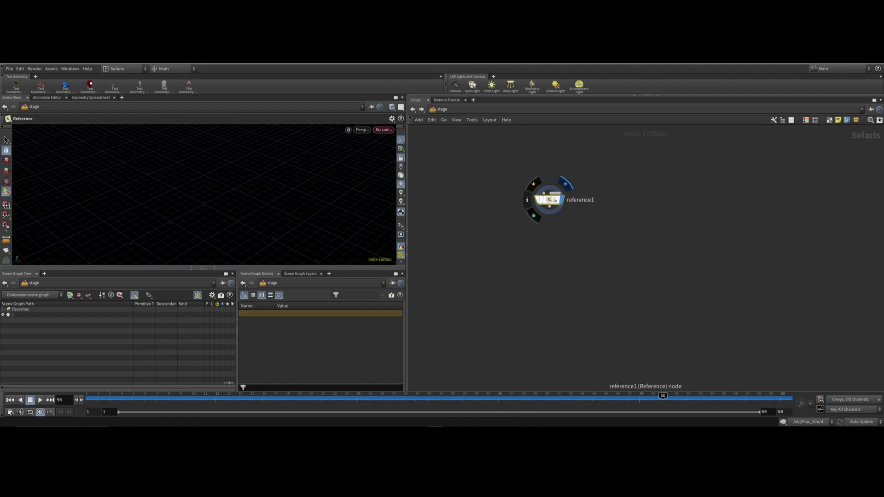
key(p)
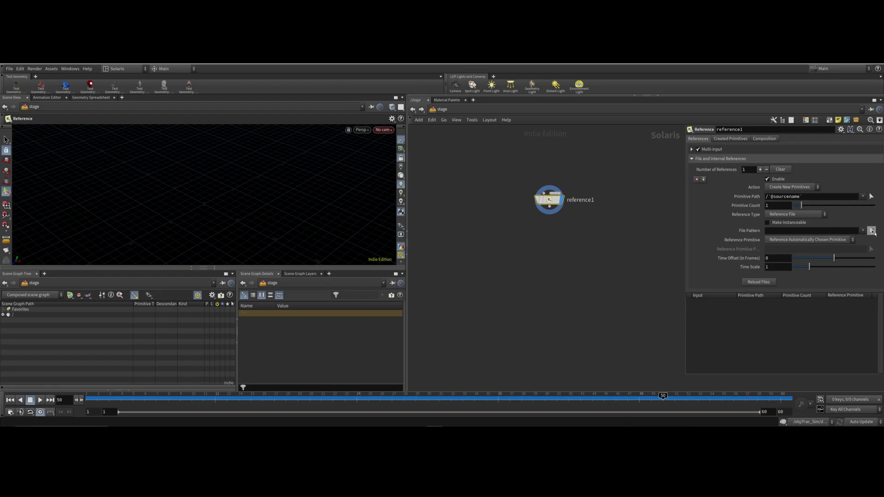
click(871, 230)
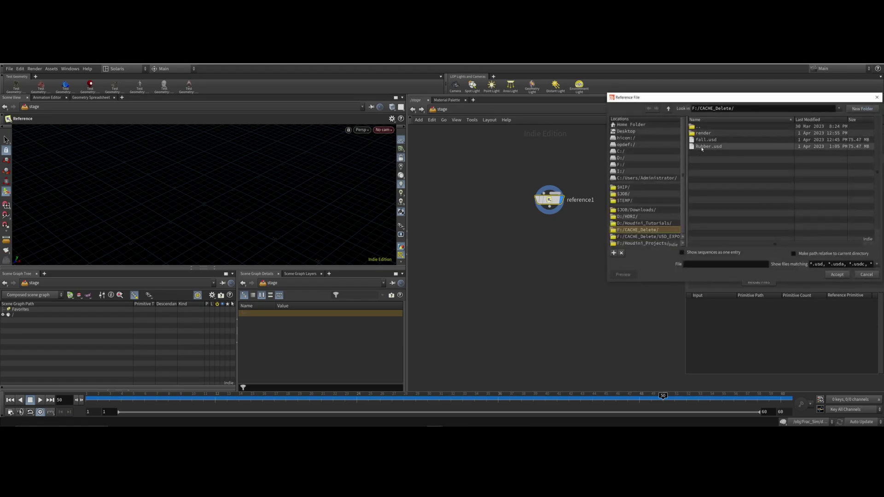
click(712, 146)
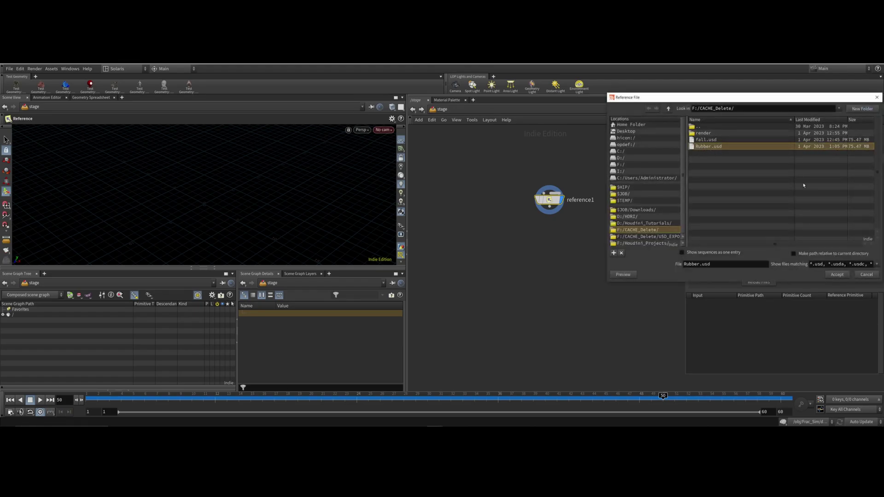
click(837, 274)
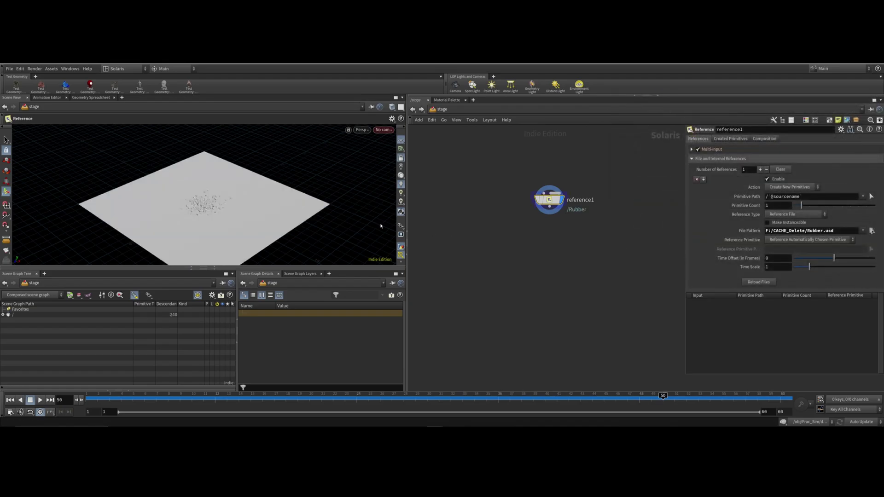
Inspect the referenced fracture animation up close by scrubbing the timeline, and return to frame 1
scroll(381, 226, up, 5)
drag(152, 139, 151, 173)
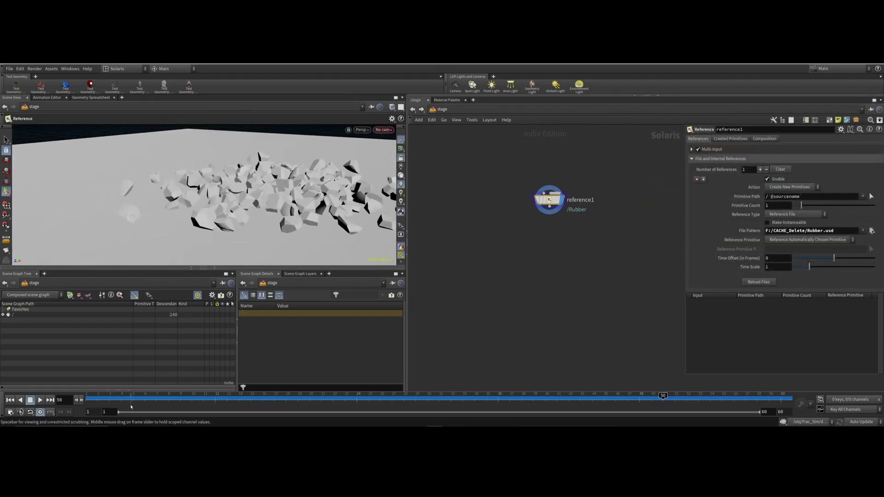
drag(359, 404, 90, 399)
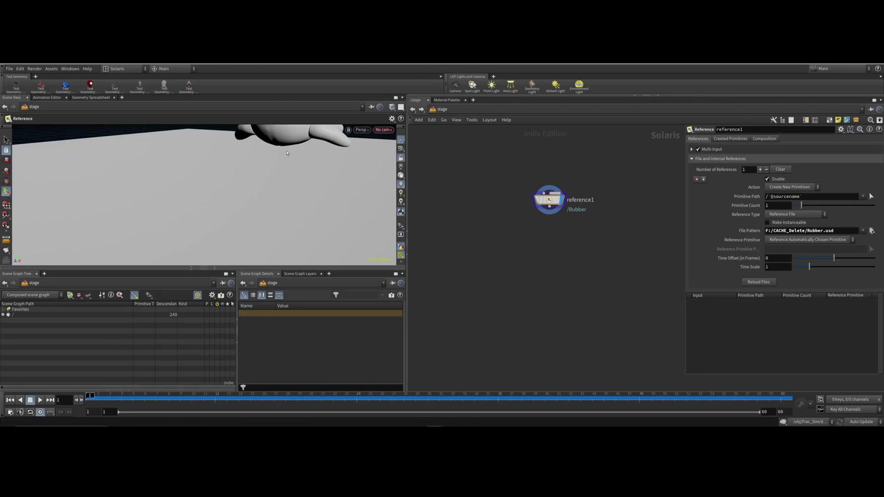
key(Escape)
drag(159, 186, 158, 201)
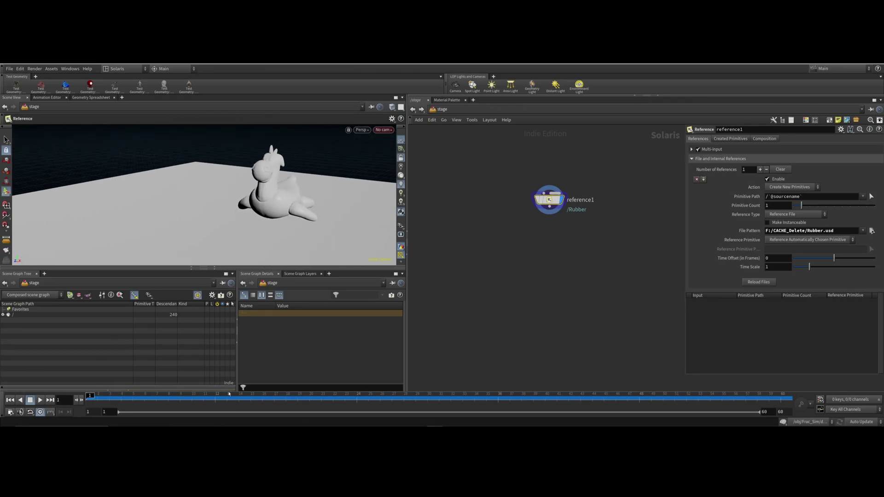
click(156, 396)
drag(156, 397, 90, 397)
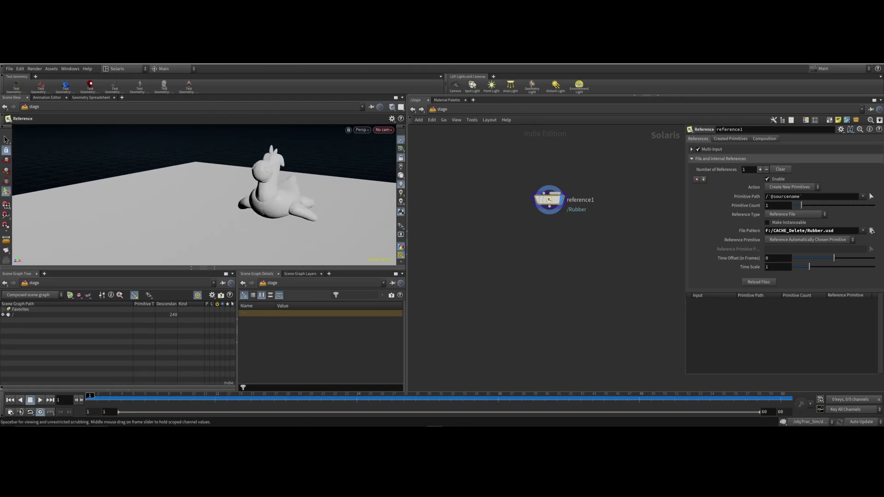
Add a Point Light node below the Reference node and wire the Reference's output into it
middle_drag(584, 259, 549, 273)
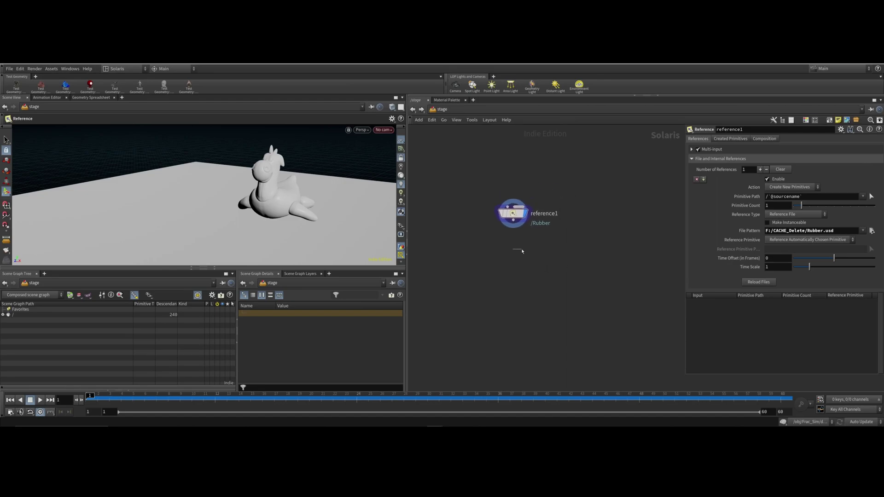
key(Tab)
mouse_move(523, 248)
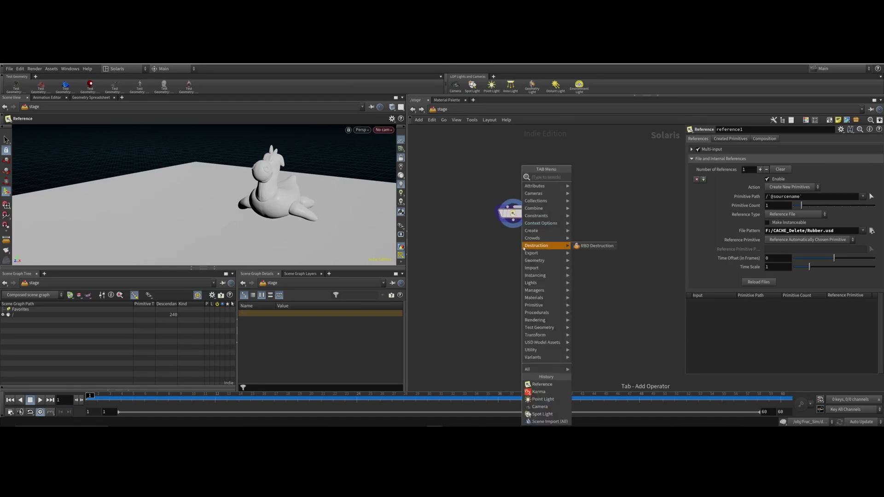
text(point)
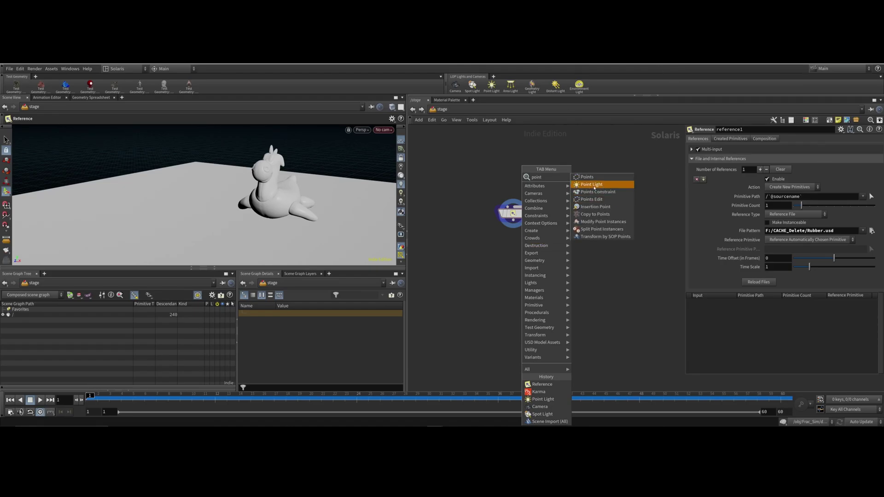
click(593, 184)
click(507, 260)
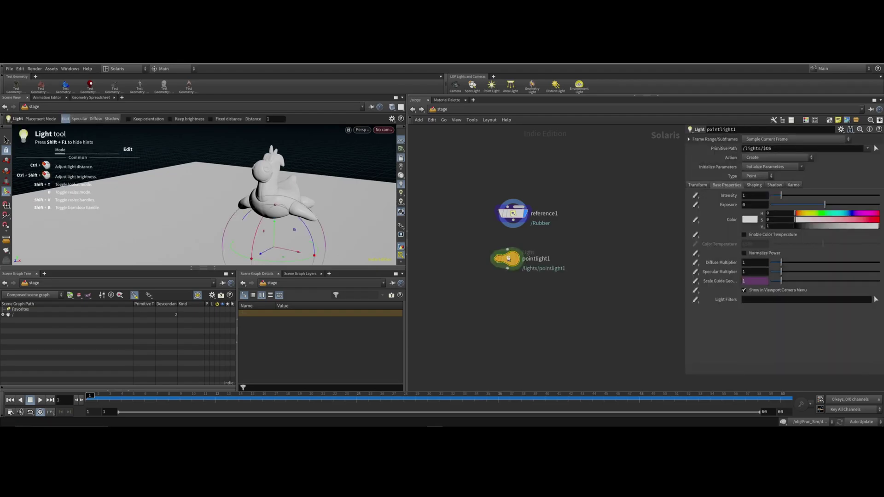
drag(508, 249, 512, 227)
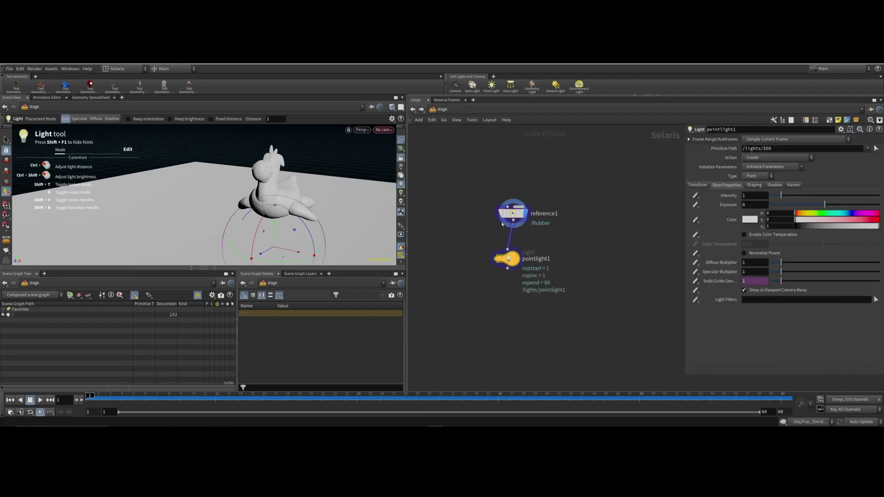
Turn on the point light node's display and move the light in front of the rubber toy's head
key(space)
drag(239, 198, 391, 193)
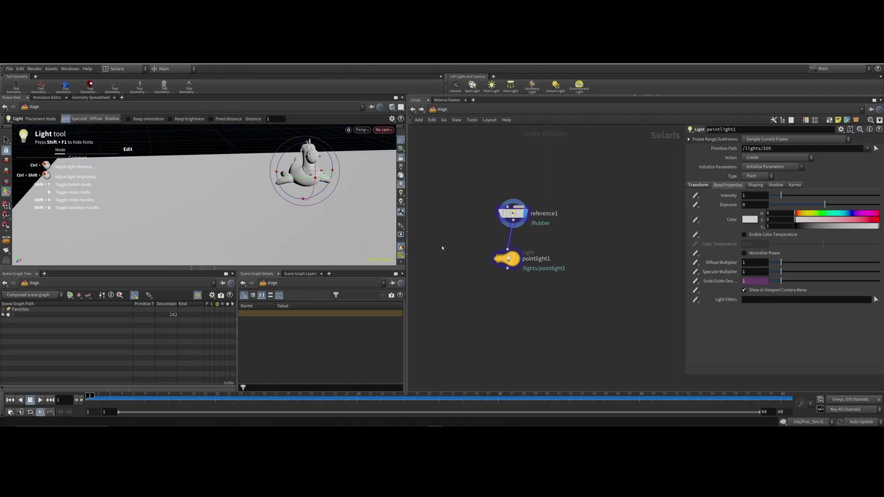
click(519, 259)
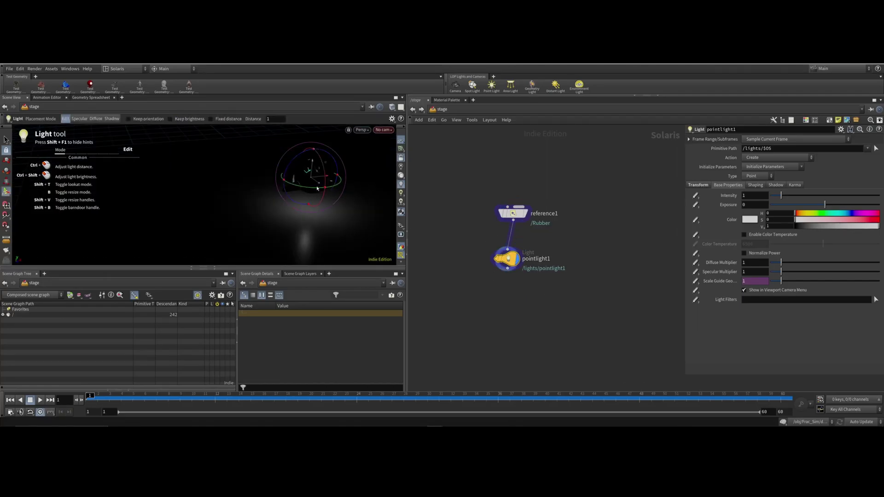
drag(316, 183, 340, 169)
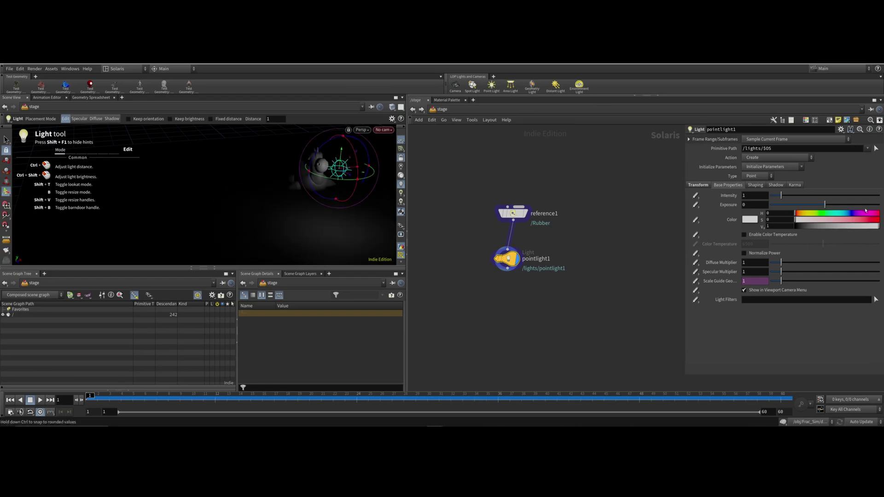
Set the point light's exposure to about 2.14
click(756, 204)
text(12)
text(5)
key(Return)
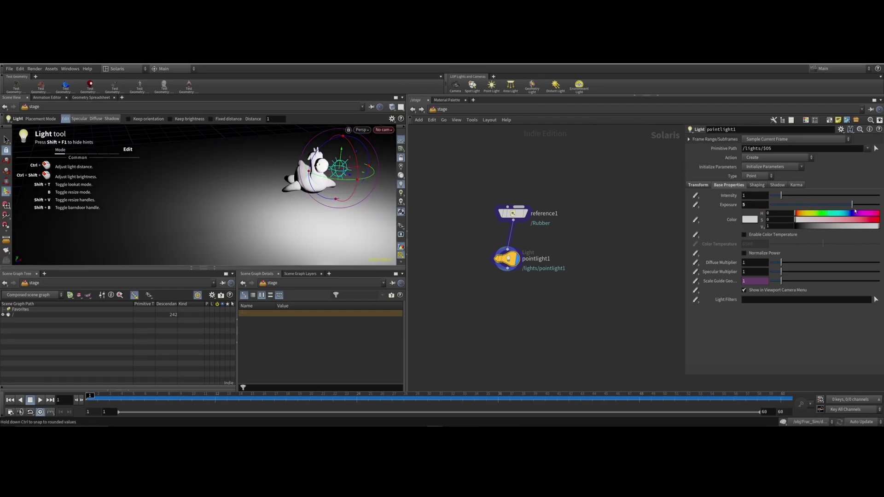
drag(852, 205, 837, 205)
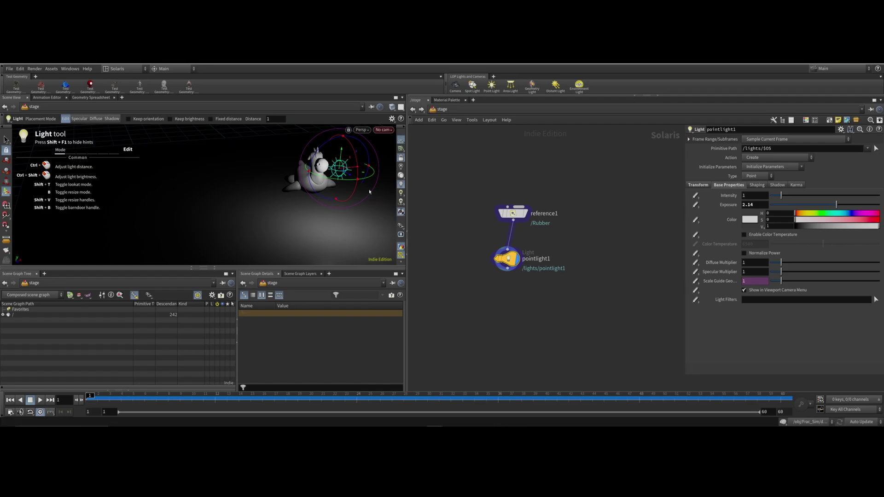
Orbit the viewport until the rubber toy is seen from the front
alt+drag(328, 183, 369, 207)
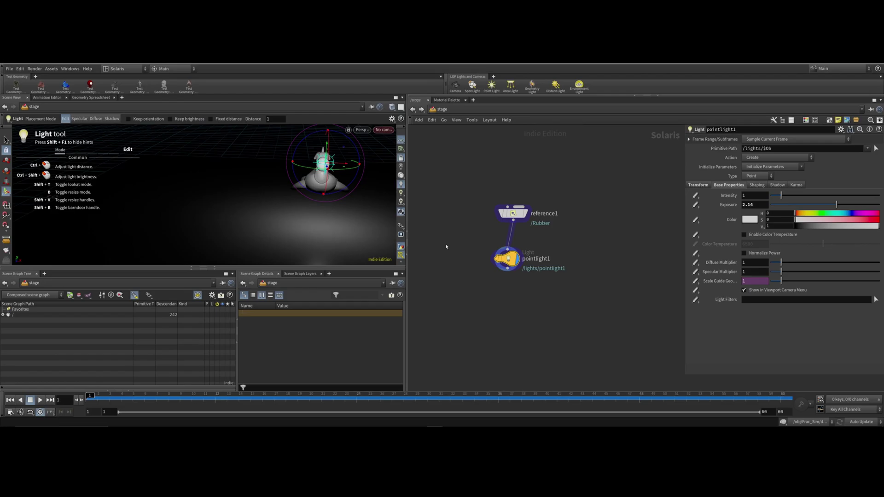
click(385, 130)
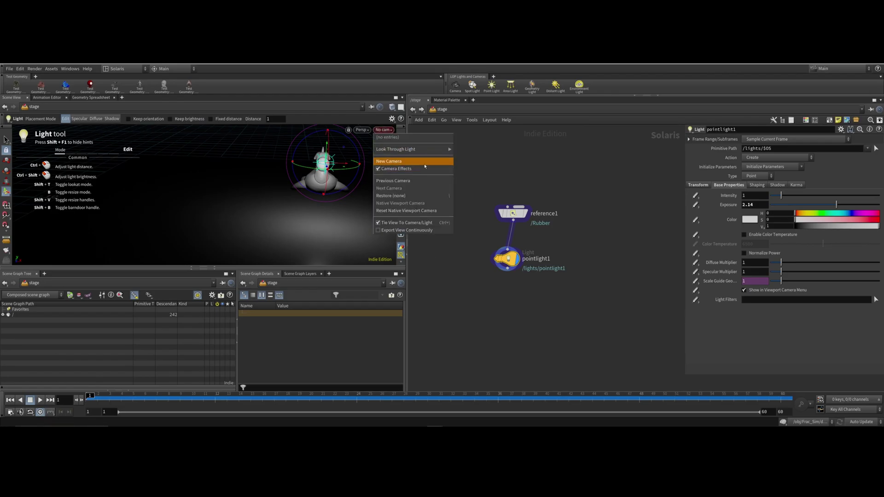
key(Tab)
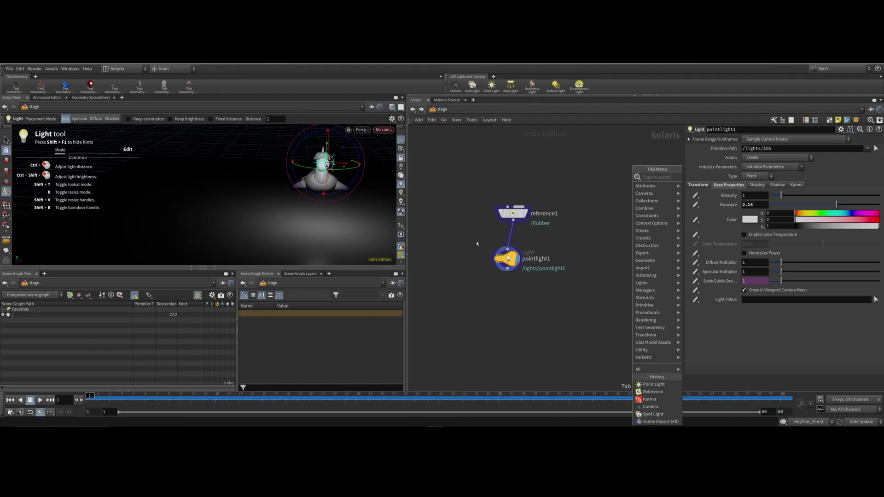
text(cm)
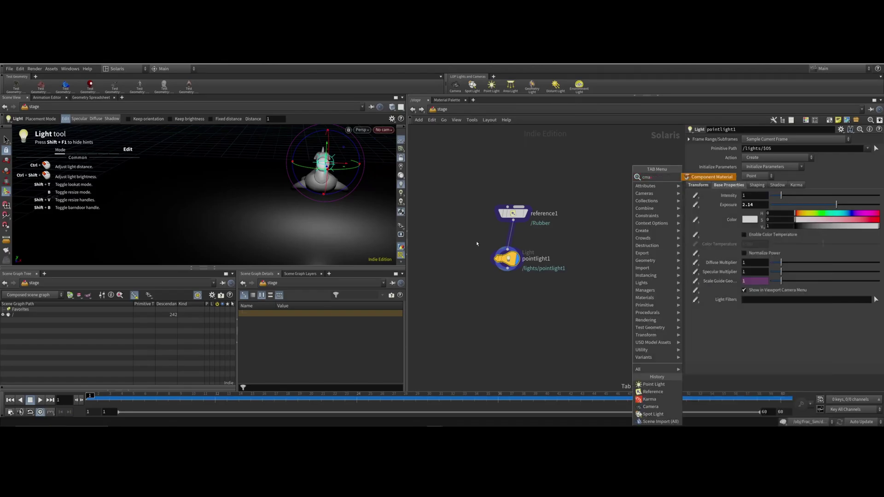
text(a)
key(BackSpace)
key(BackSpace)
text(ame)
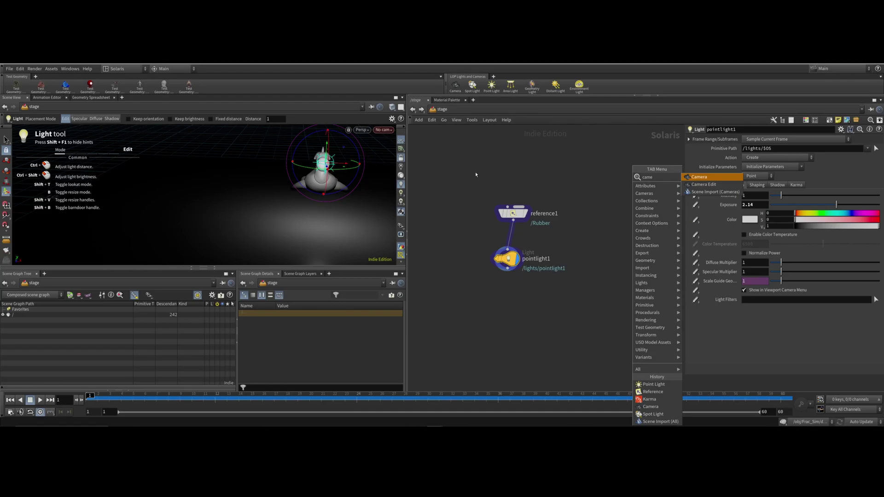
key(Escape)
Create a new camera from the current viewport and frame the rubber toy centrally through it from up close
click(383, 129)
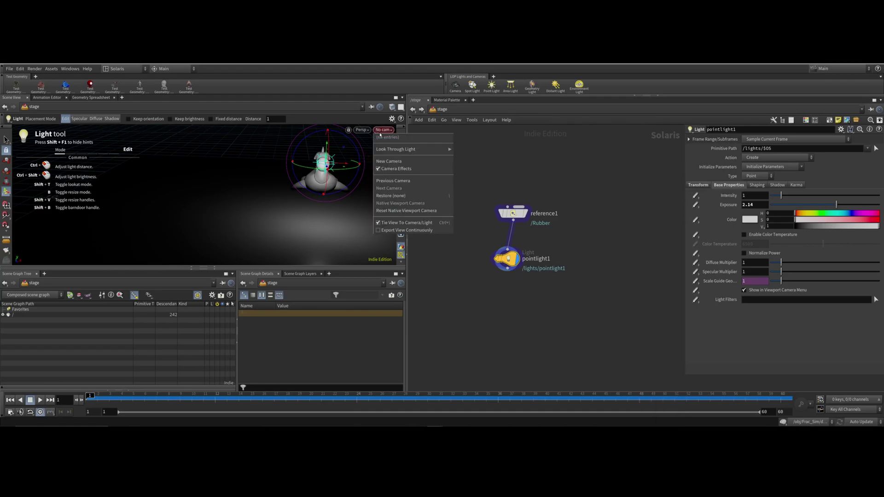
click(399, 161)
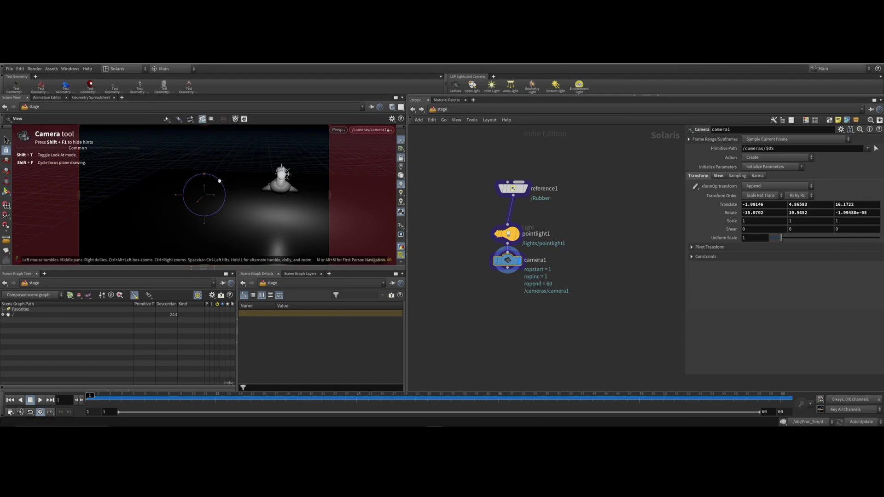
drag(317, 180, 184, 180)
right_drag(184, 179, 299, 193)
drag(300, 194, 279, 190)
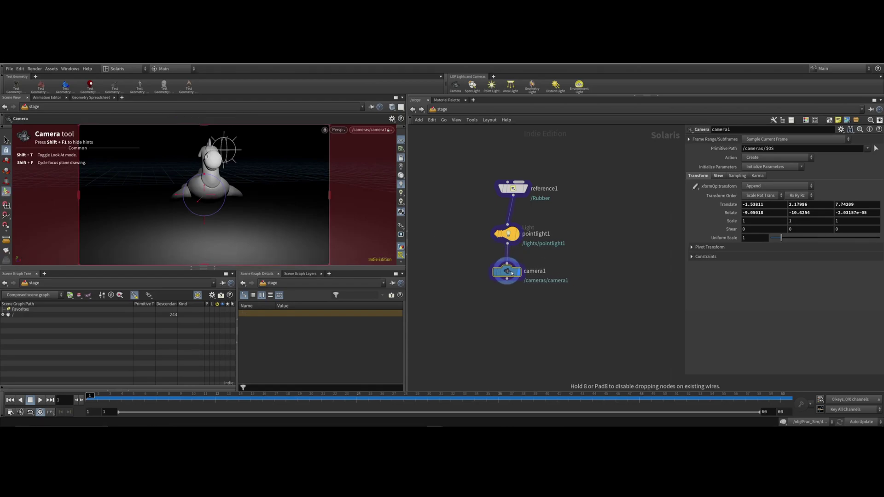
middle_drag(278, 217, 381, 214)
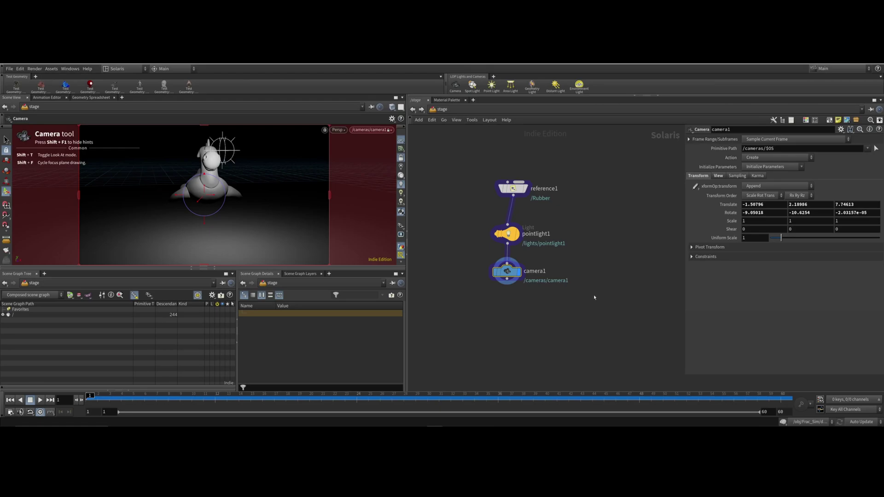
Add a Karma render node setup to the network below the camera node
key(Tab)
mouse_move(592, 290)
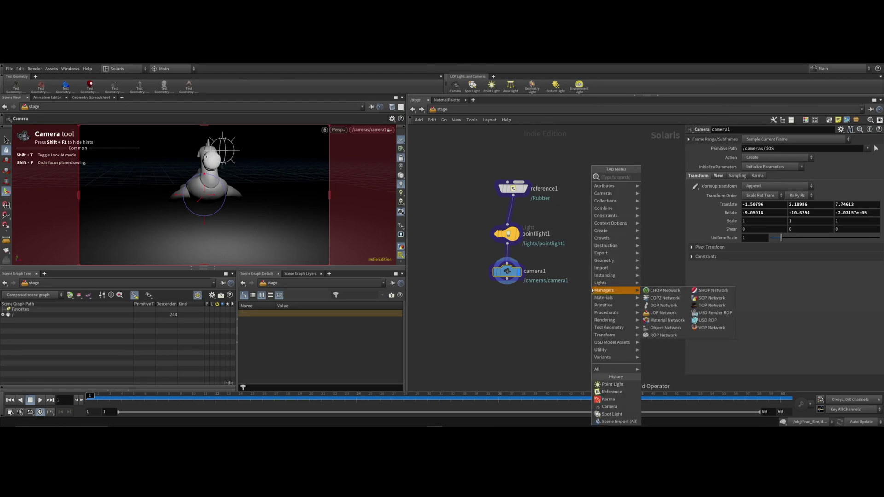
text(kar)
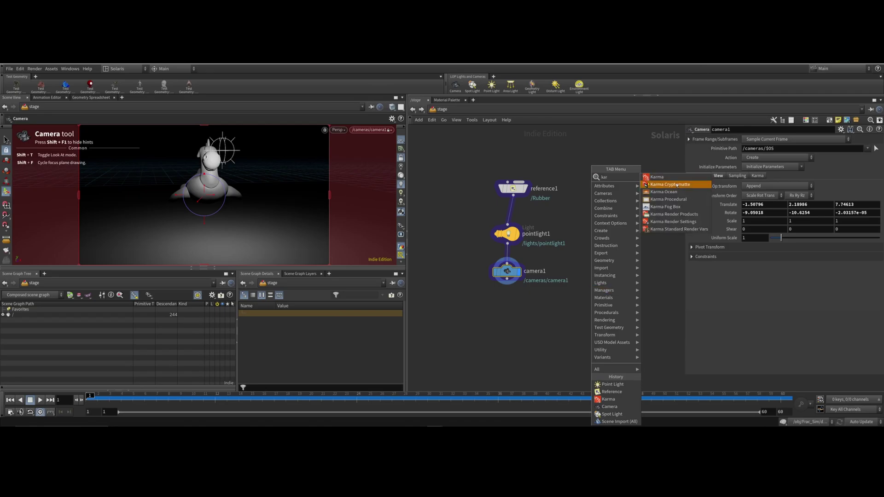
click(667, 178)
click(513, 321)
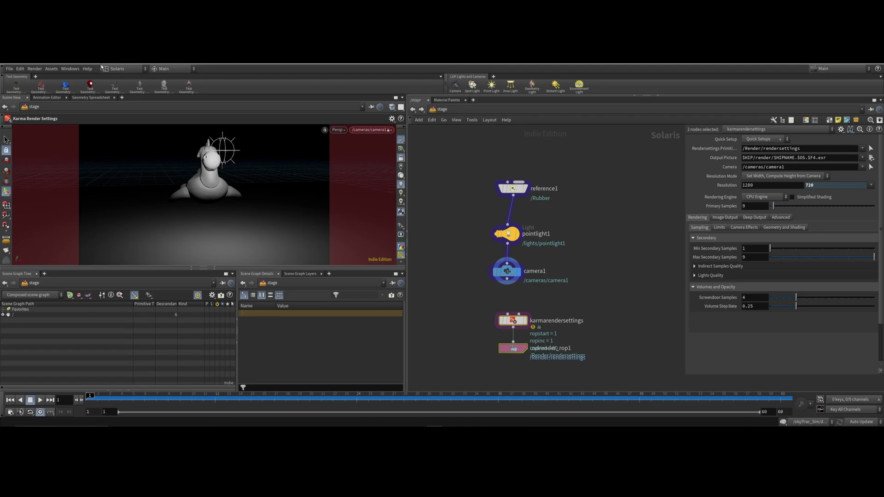
Wire the camera's output into the Karma Render Settings node and line up both render nodes beneath it
click(513, 312)
drag(520, 327, 486, 334)
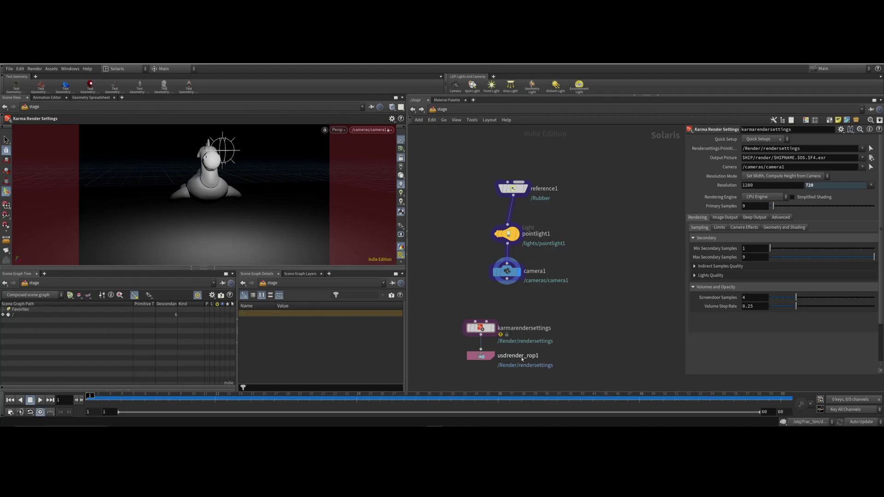
drag(480, 328, 498, 320)
drag(508, 278, 493, 315)
drag(481, 355, 495, 359)
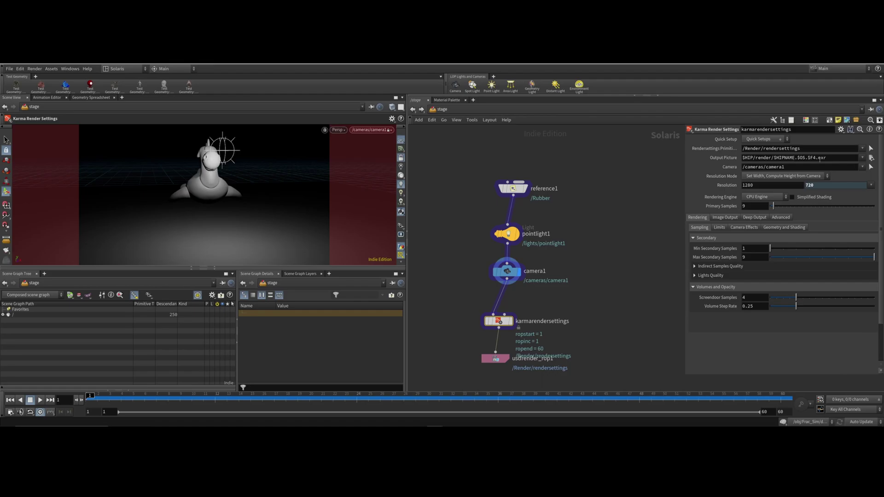
Set the Karma output picture to $HIP/render/toy$F4.jpg
click(871, 157)
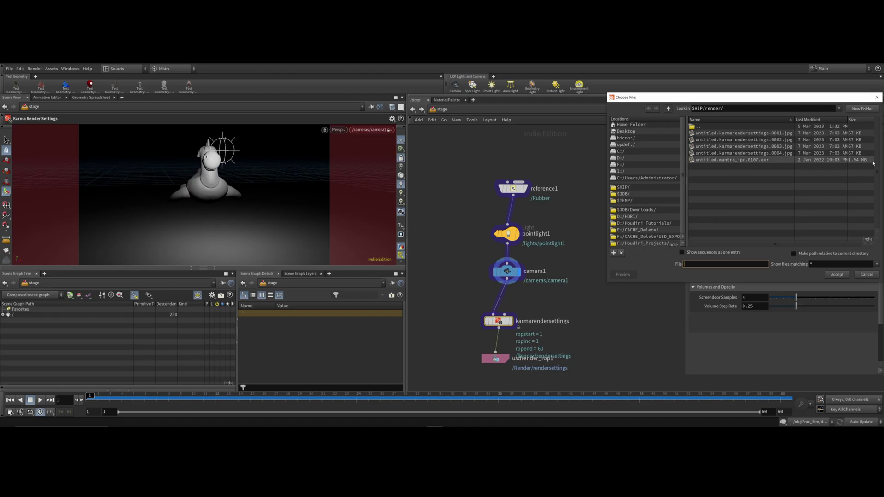
click(867, 274)
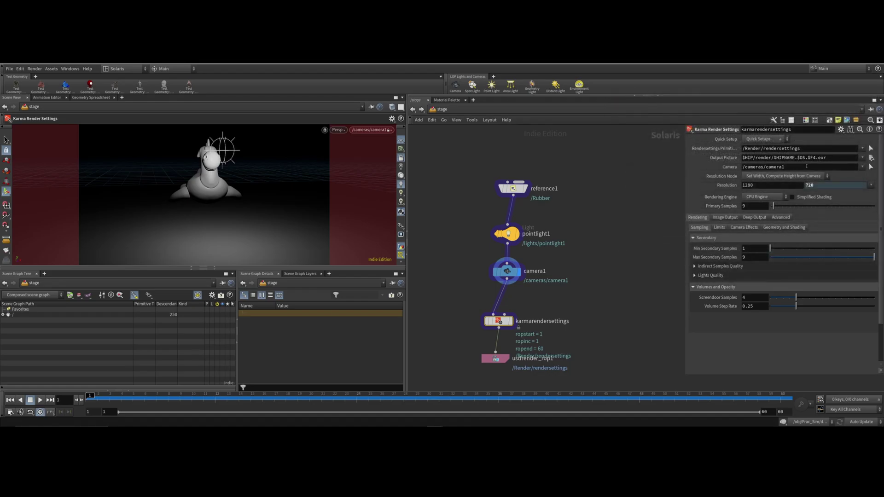
click(833, 158)
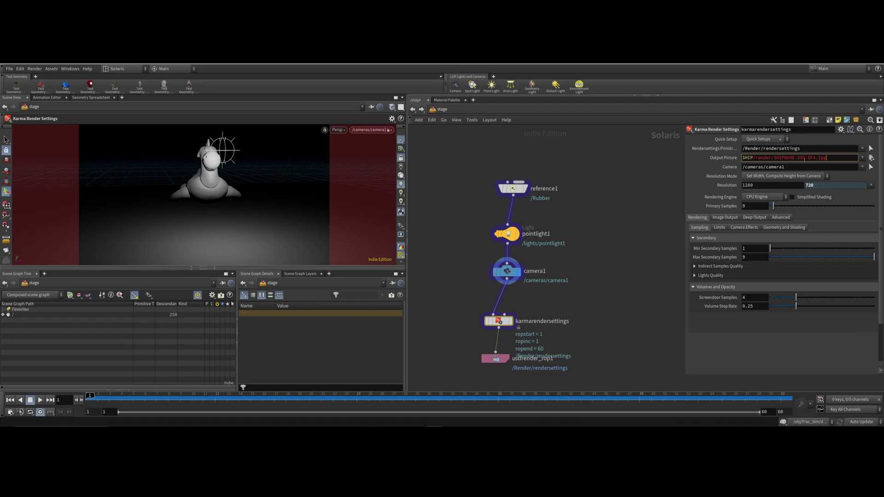
drag(808, 157, 774, 158)
text(lop)
drag(811, 159, 774, 158)
right_click(778, 159)
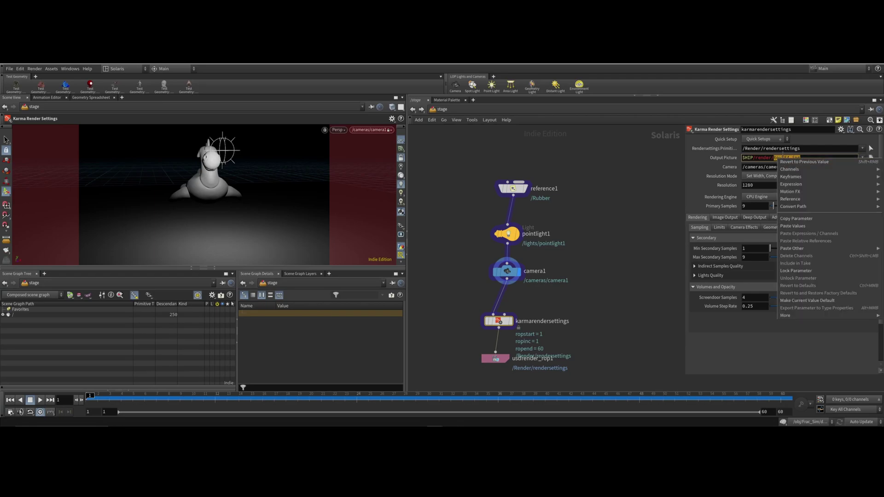
click(871, 158)
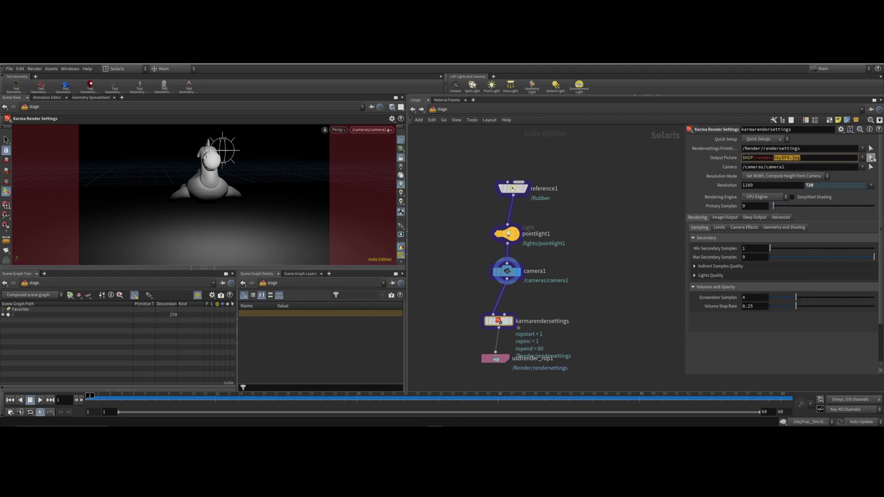
Create a folder named rend in F:/CACHE_Delete and set the output picture to toy$F4.jpg inside it
click(871, 158)
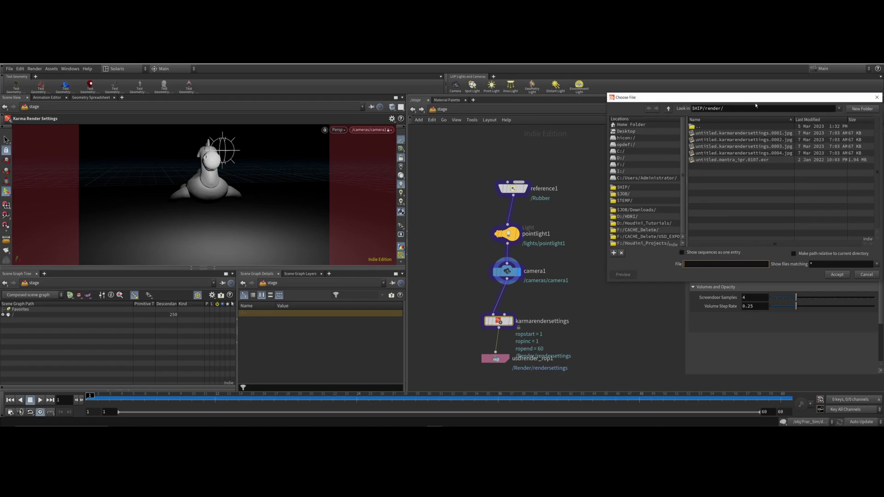
click(646, 230)
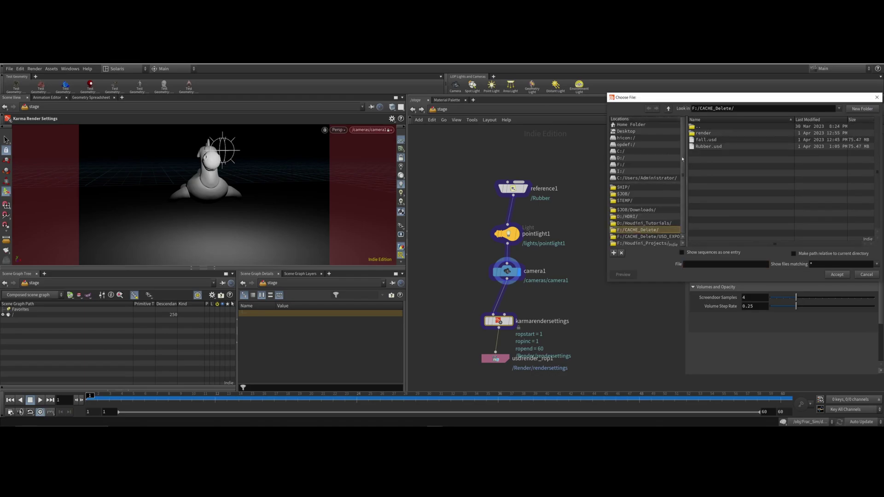
click(862, 109)
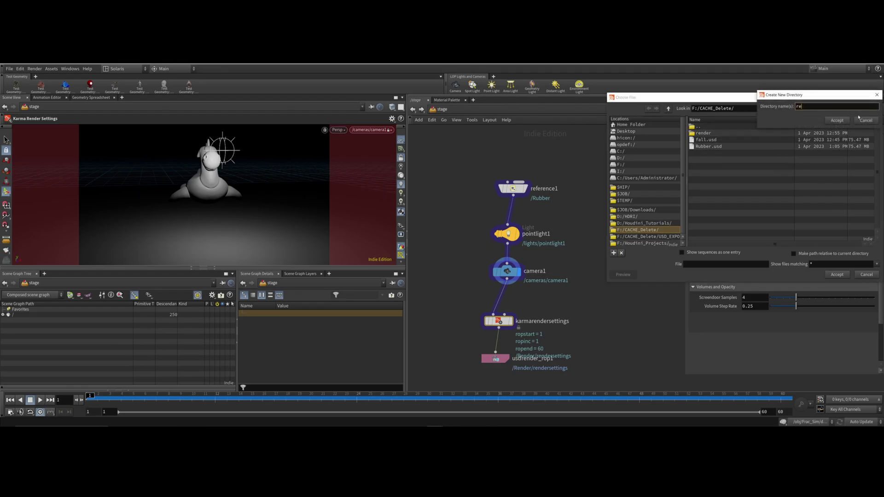
click(835, 121)
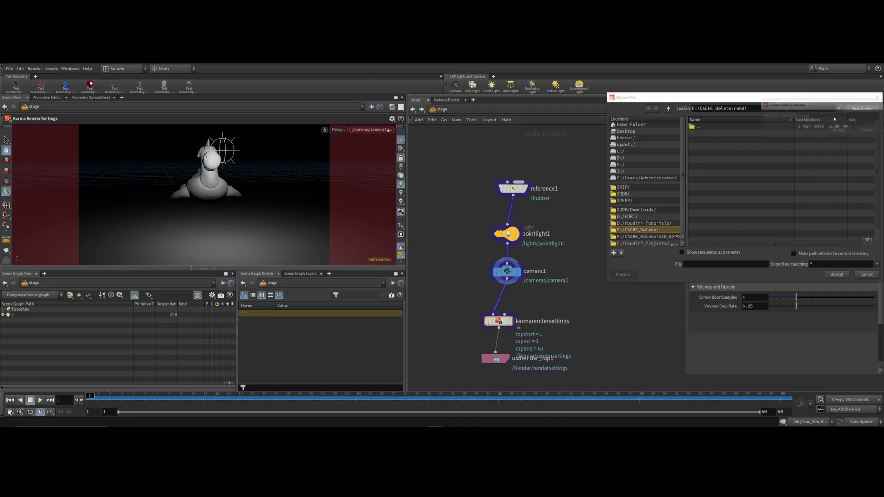
click(690, 264)
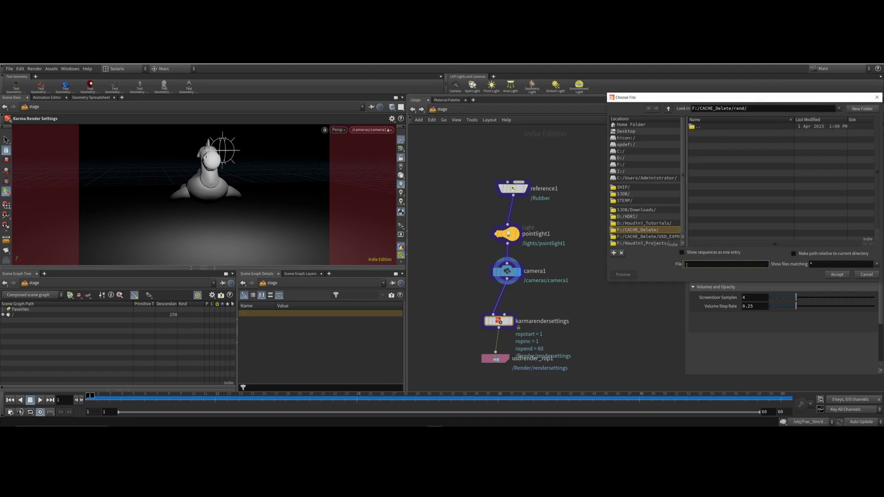
text(toy$F4.jpg)
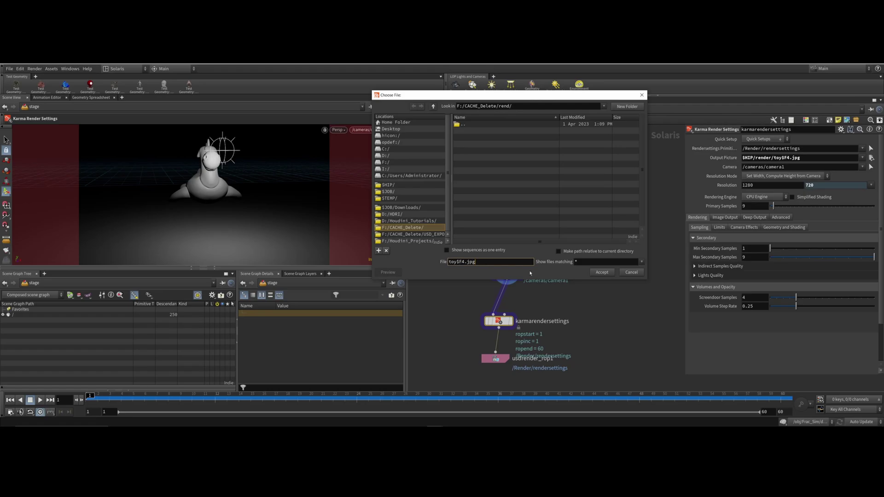
click(602, 273)
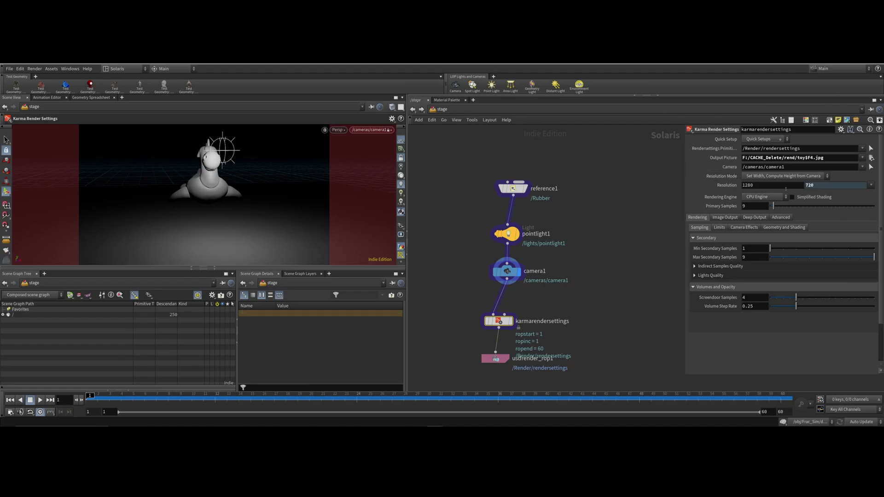
click(791, 177)
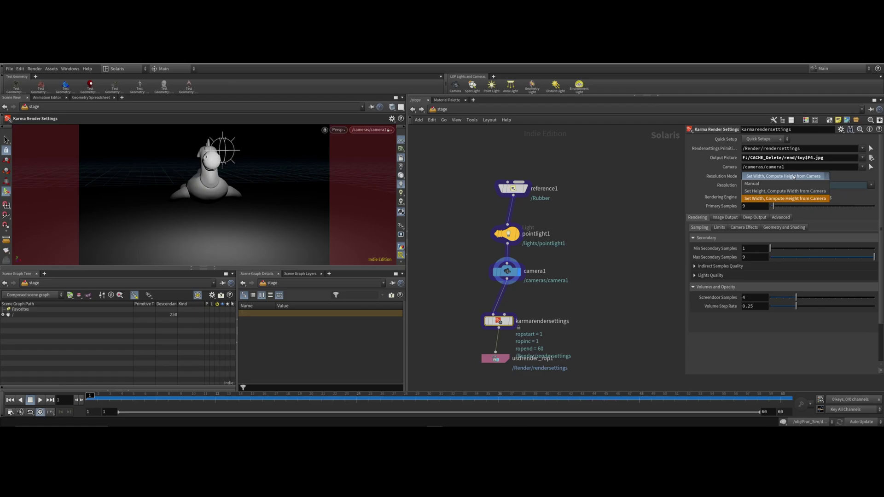
click(793, 177)
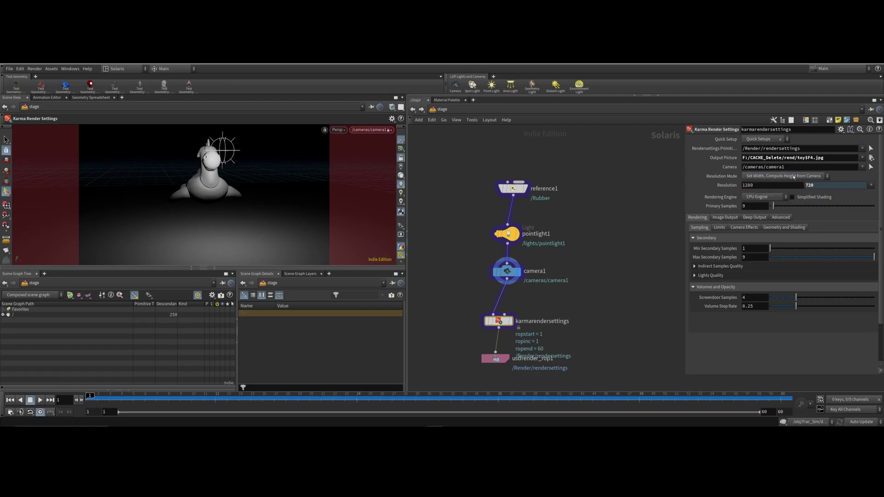
click(765, 198)
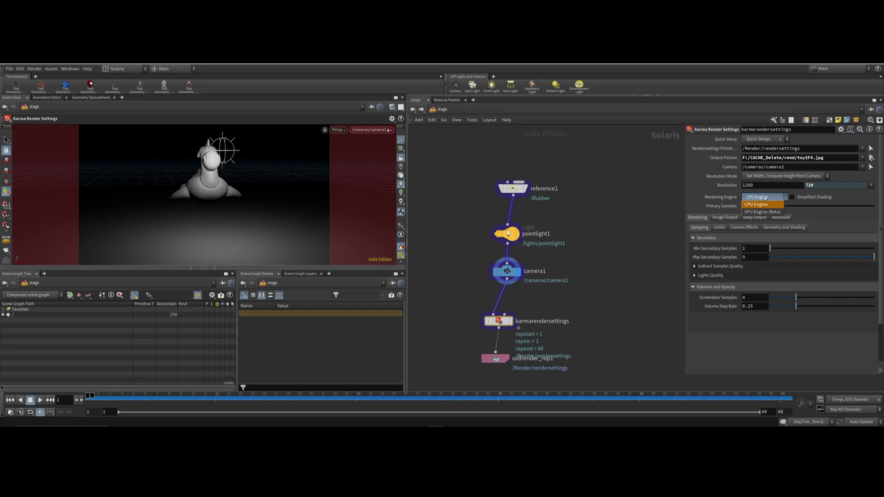
click(765, 198)
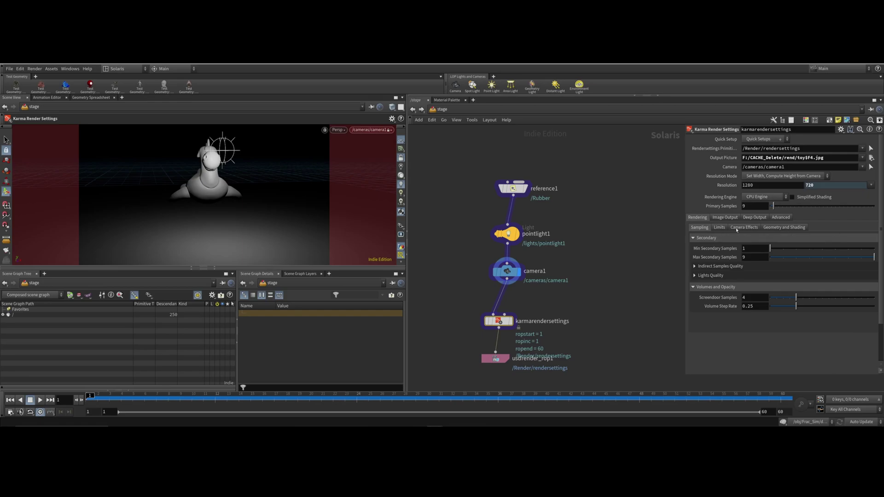
Test-render the current frame in MPlay from the USD Render ROP node and render it to disk
middle_drag(617, 241, 624, 204)
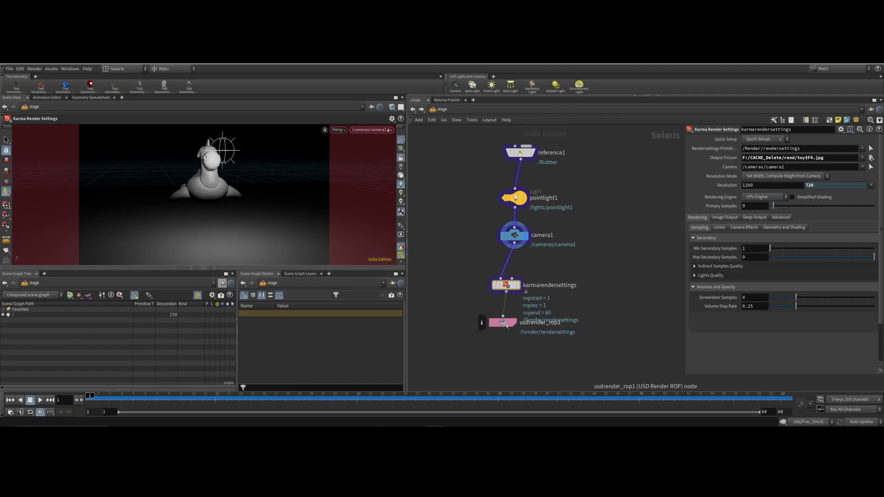
click(503, 323)
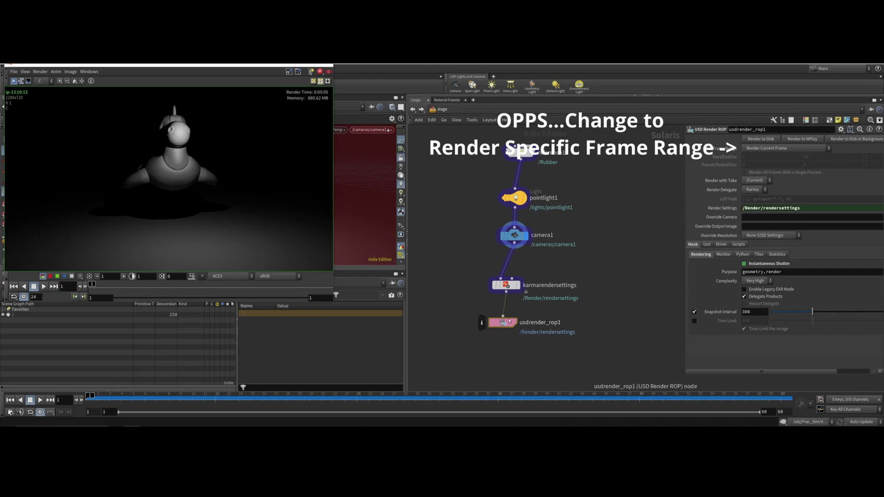
click(760, 139)
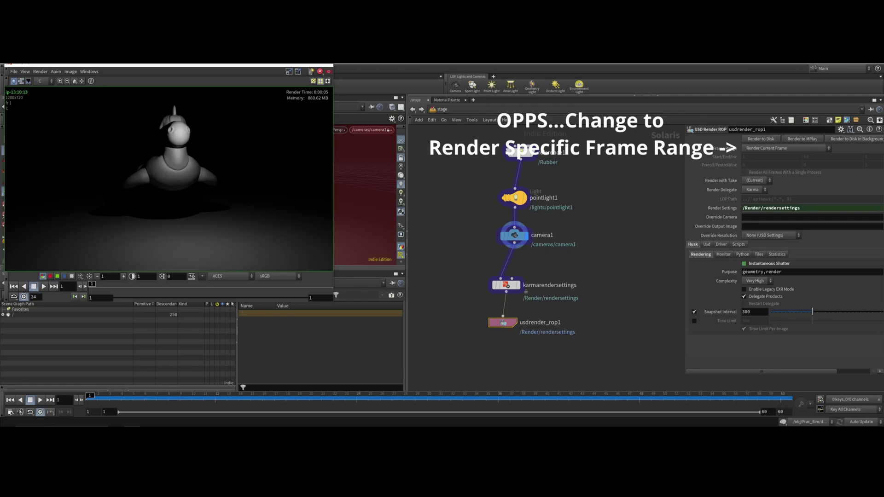
Close the MPlay render preview and check the rend folder in File Explorer for the rendered image
drag(879, 359, 504, 155)
click(329, 72)
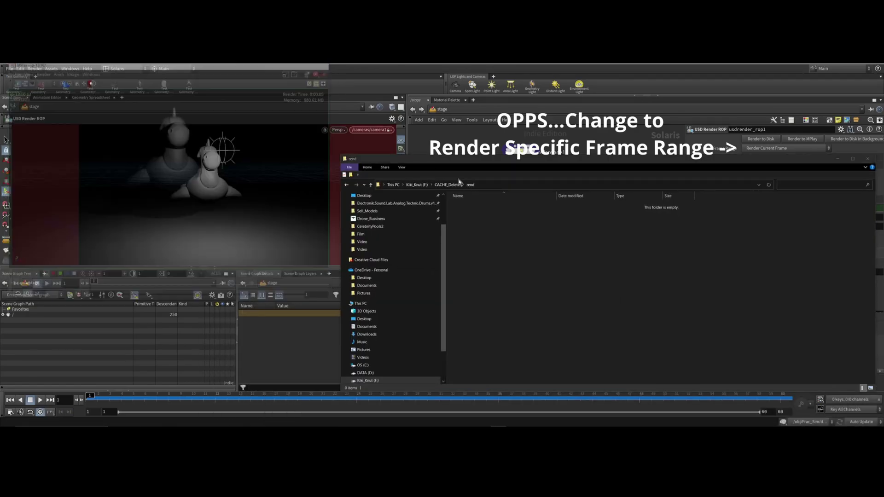
drag(537, 162, 399, 162)
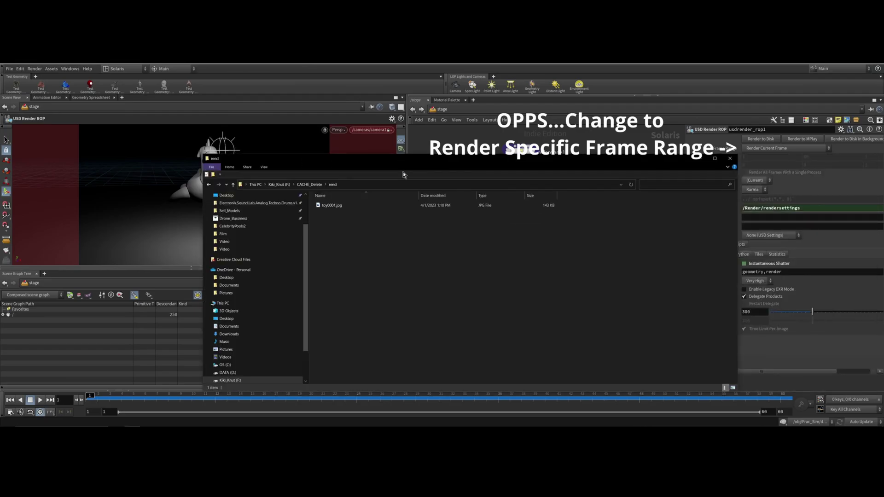
Display the rend folder's files as image thumbnails to view the rendered picture, and switch back to Houdini
right_click(346, 229)
click(361, 238)
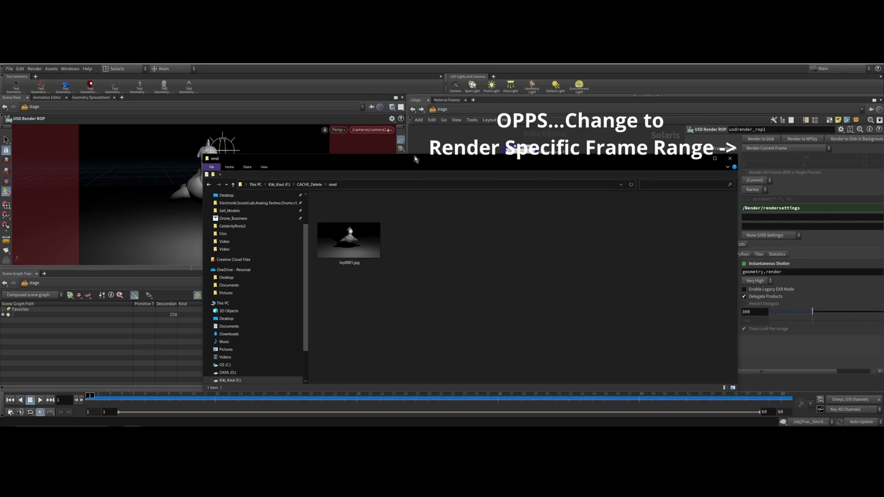
drag(667, 155, 615, 185)
click(511, 166)
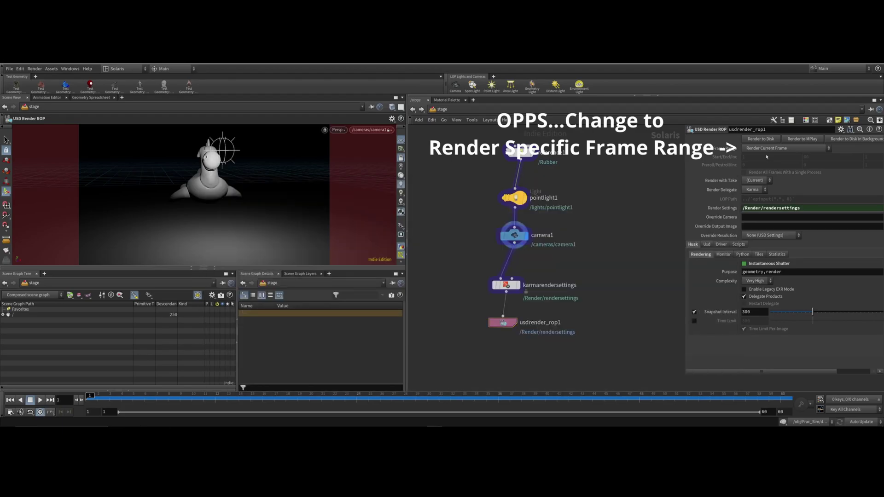
Set the USD Render ROP's valid frame range to Render Specific Frame Range and render the sequence to disk
click(777, 149)
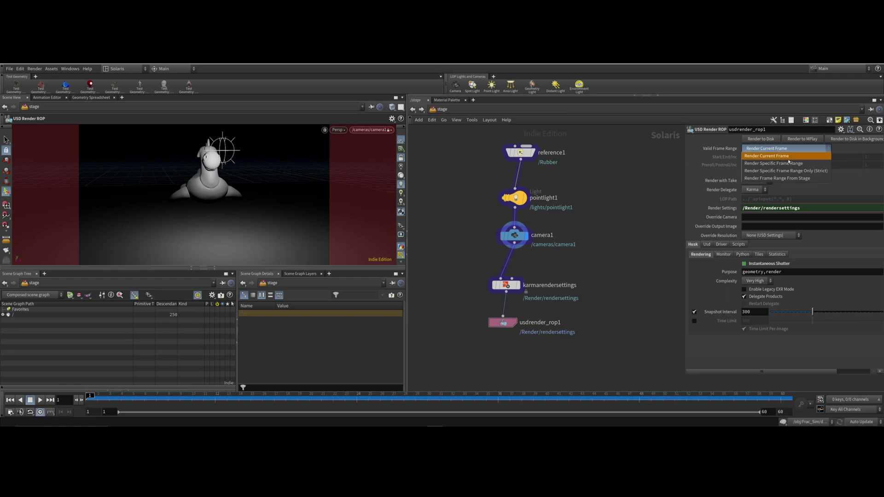
click(796, 163)
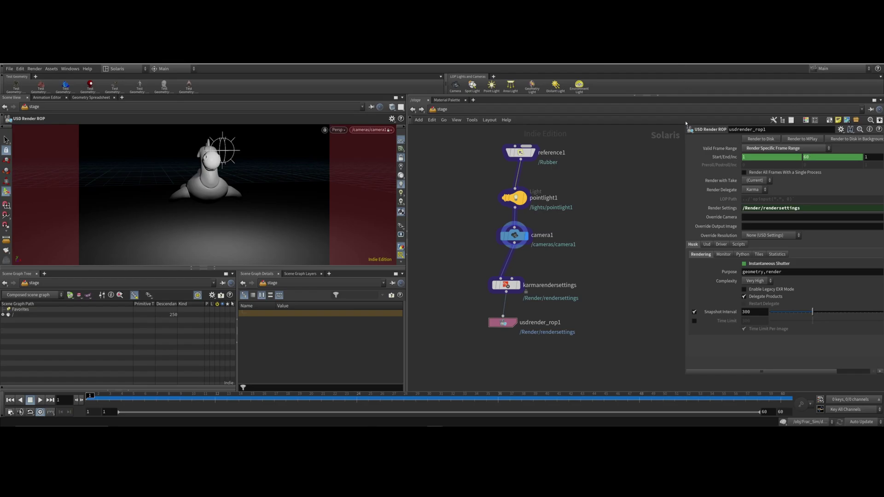
click(776, 140)
Check the rendered toy frames in the rend folder in File Explorer and interrupt the running render
mouse_move(131, 422)
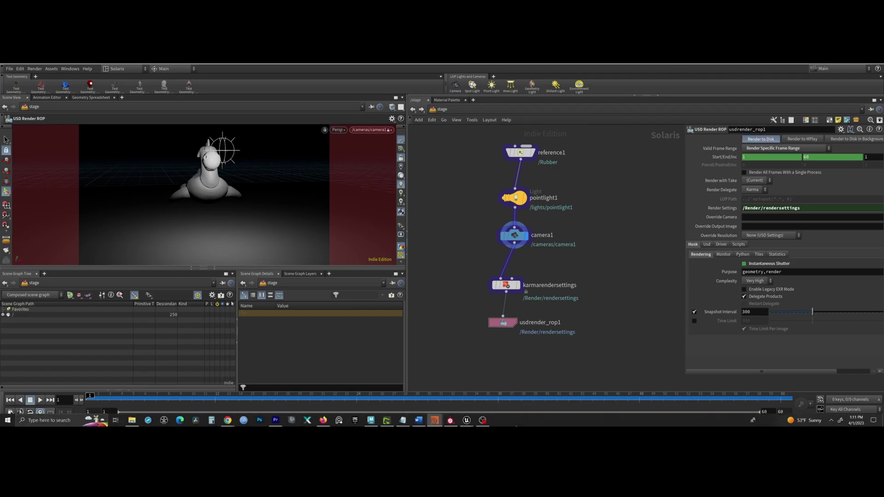
click(132, 422)
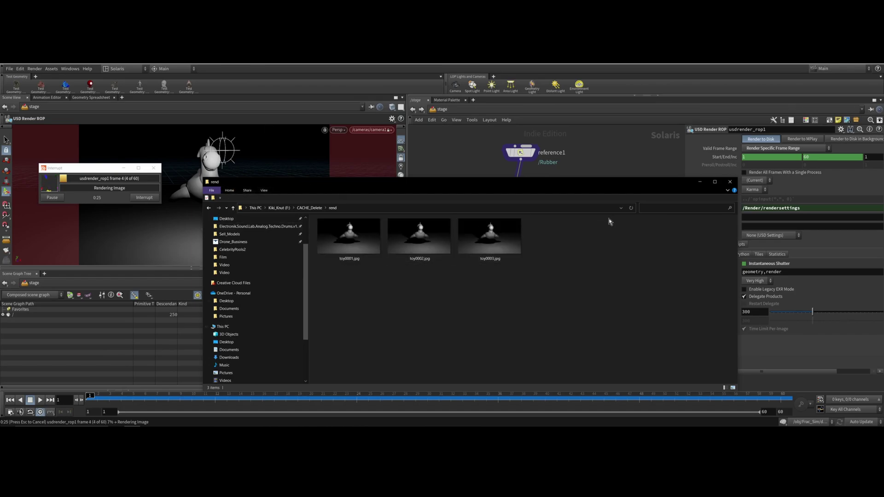
click(143, 197)
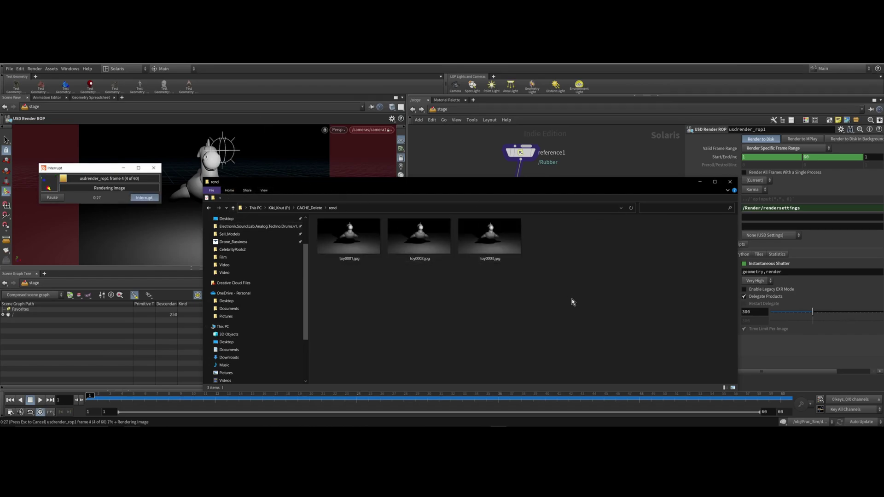